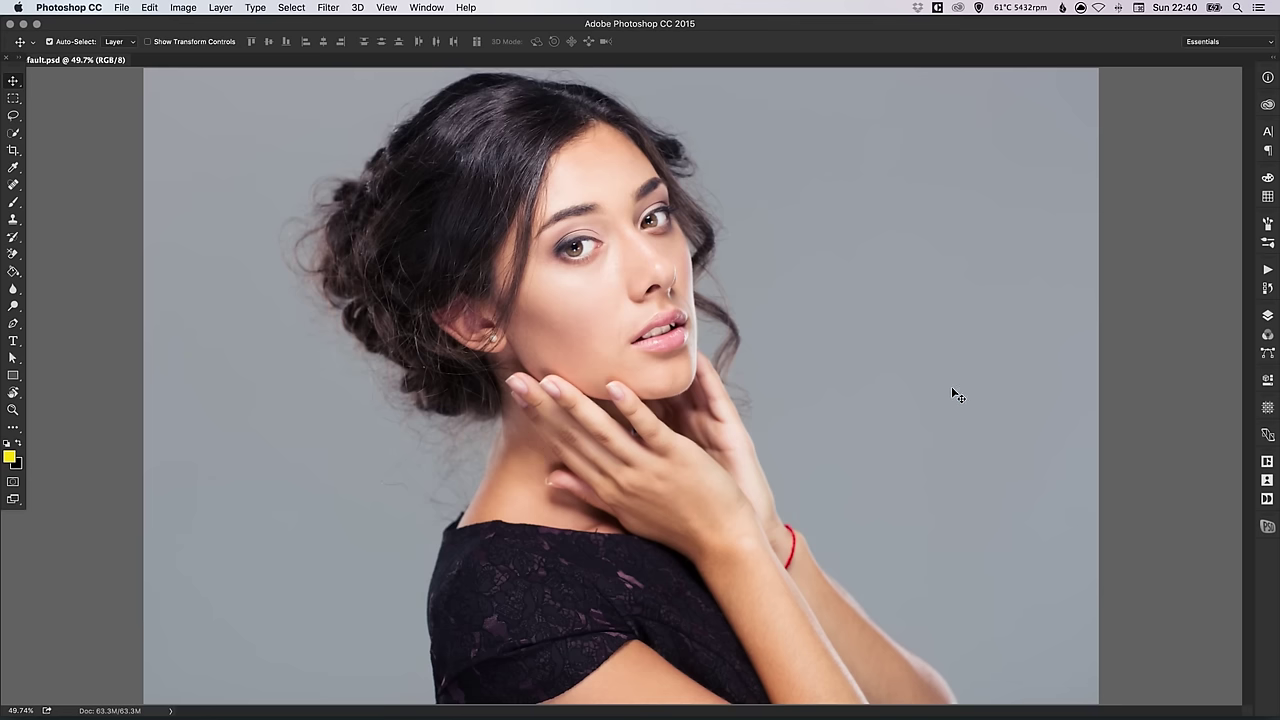
Expand the Layers panel to show the portrait's lone Background layer.
left_click(1267, 316)
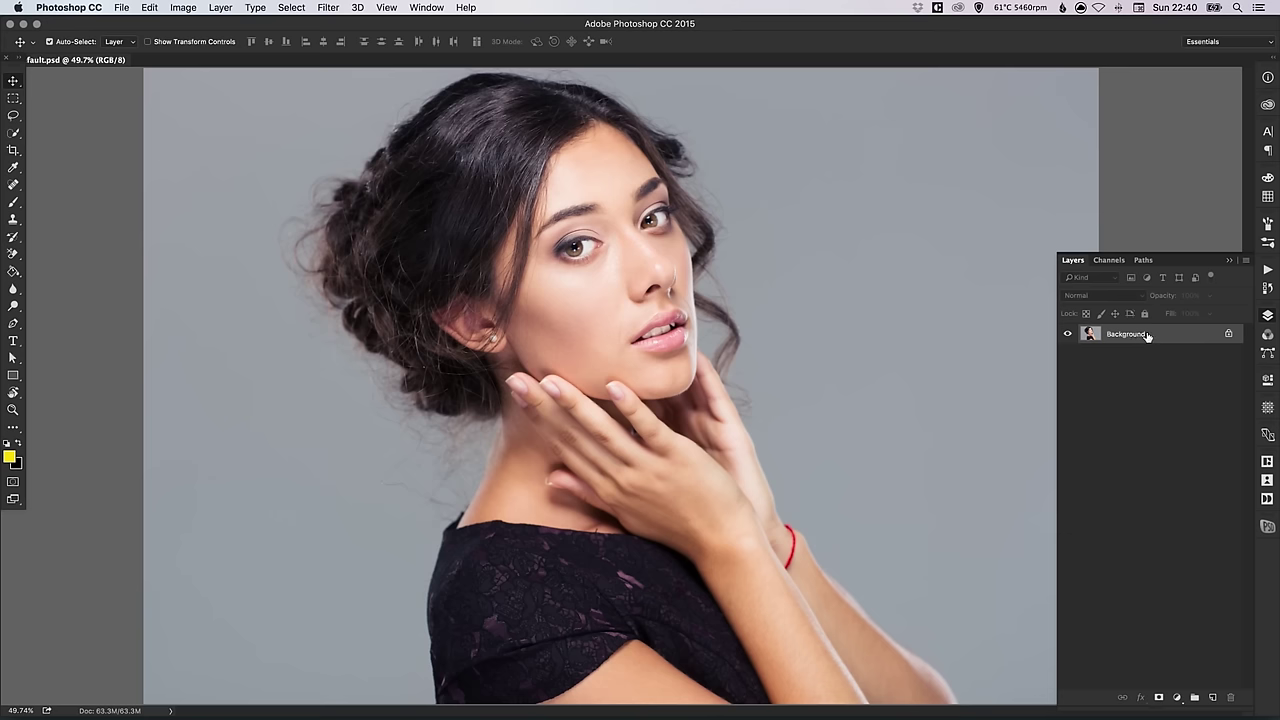
Rename the Background layer to 'Woman' and place a new empty Layer 1 beneath it.
double_click(1123, 336)
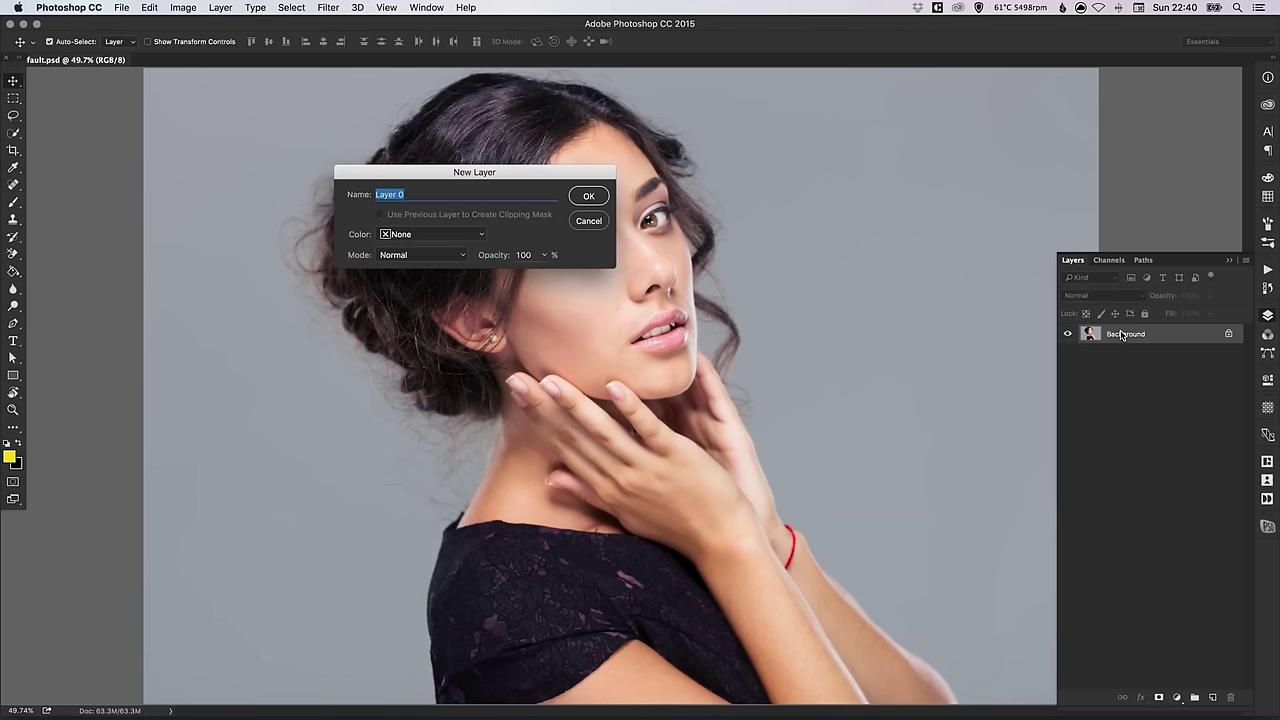
type("Woman")
key("Return")
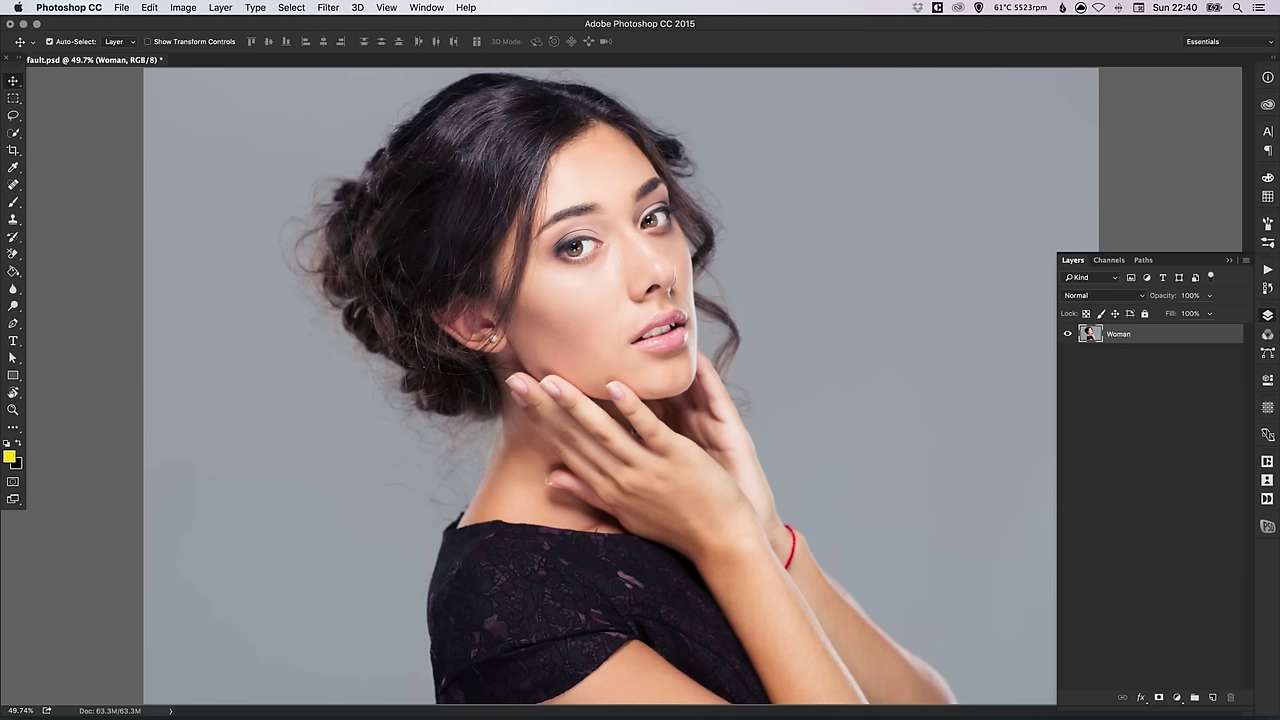
left_click(1213, 700)
left_click_drag(1118, 334, 1120, 360)
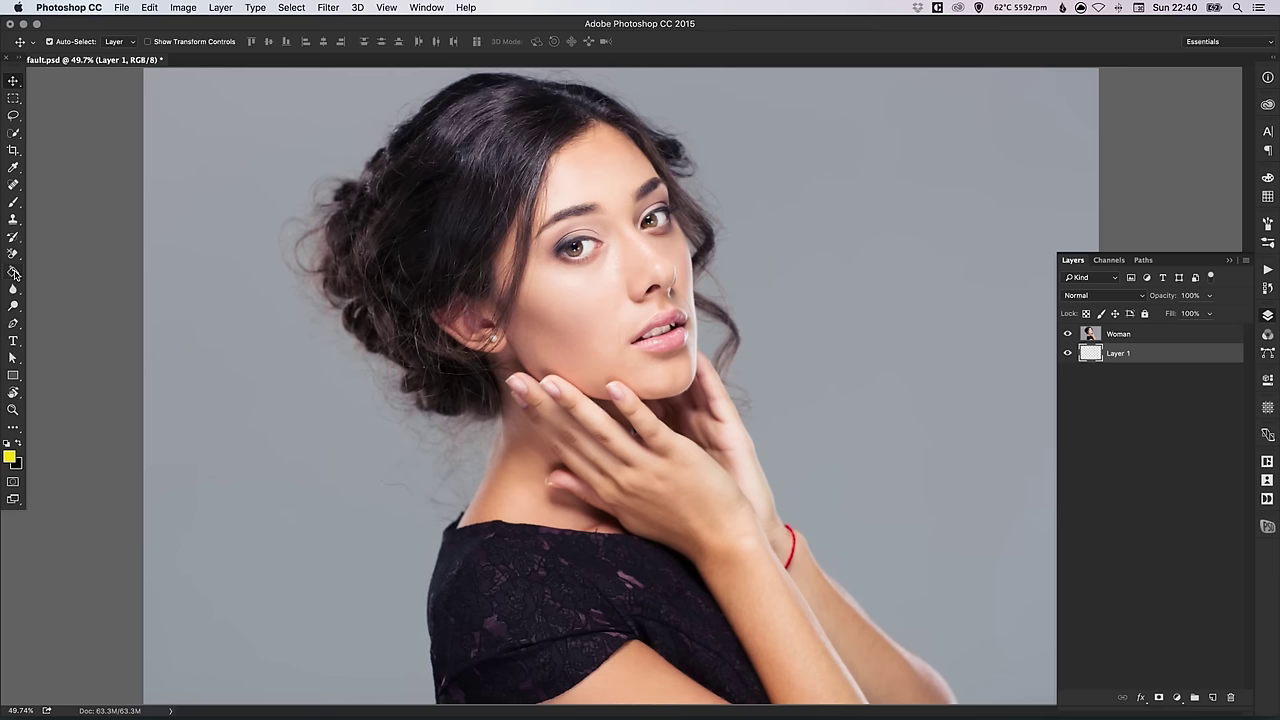
Set the foreground colour to bright yellow #ffde00 and fill Layer 1 with it.
left_click(10, 456)
left_click(479, 184)
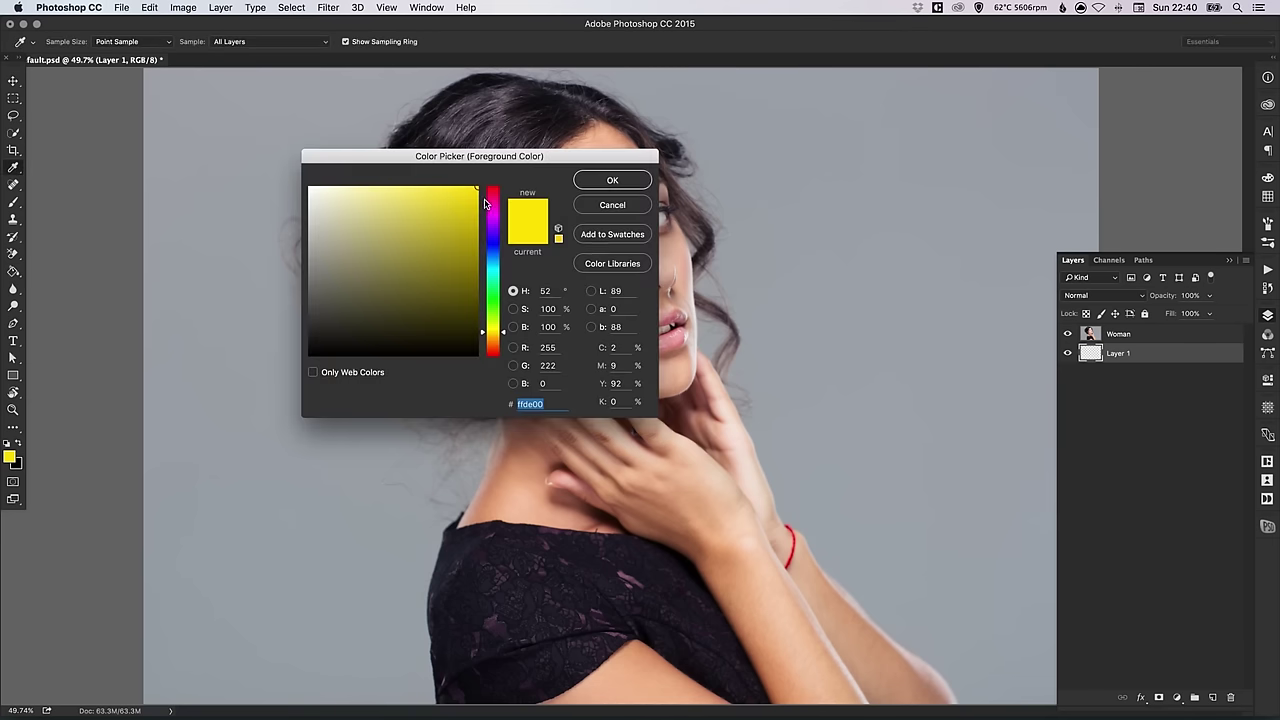
left_click(612, 181)
key("g")
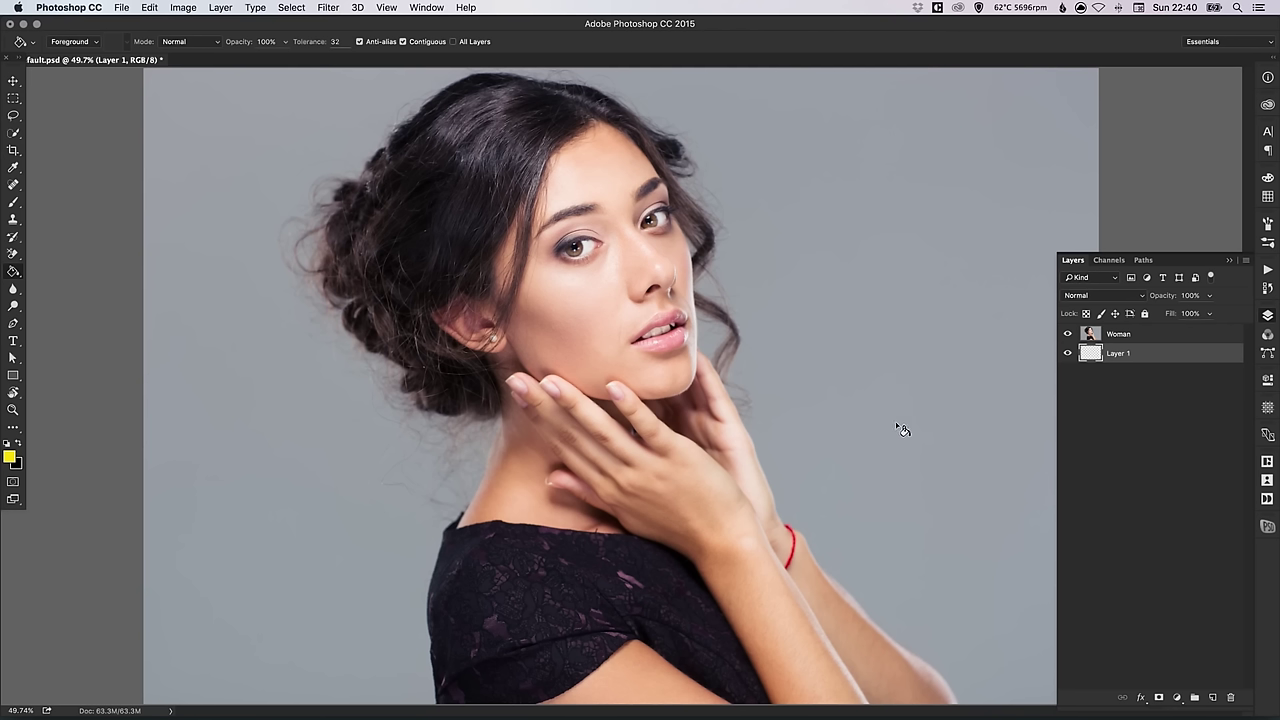
left_click(684, 334)
Rename Layer 1 to 'Awesome Bright Colour', fixing the misspelling.
double_click(1117, 353)
type("Awesome Brigth Colour")
key("BackSpace")
key("BackSpace")
key("BackSpace")
key("BackSpace")
key("BackSpace")
key("BackSpace")
key("BackSpace")
key("BackSpace")
key("BackSpace")
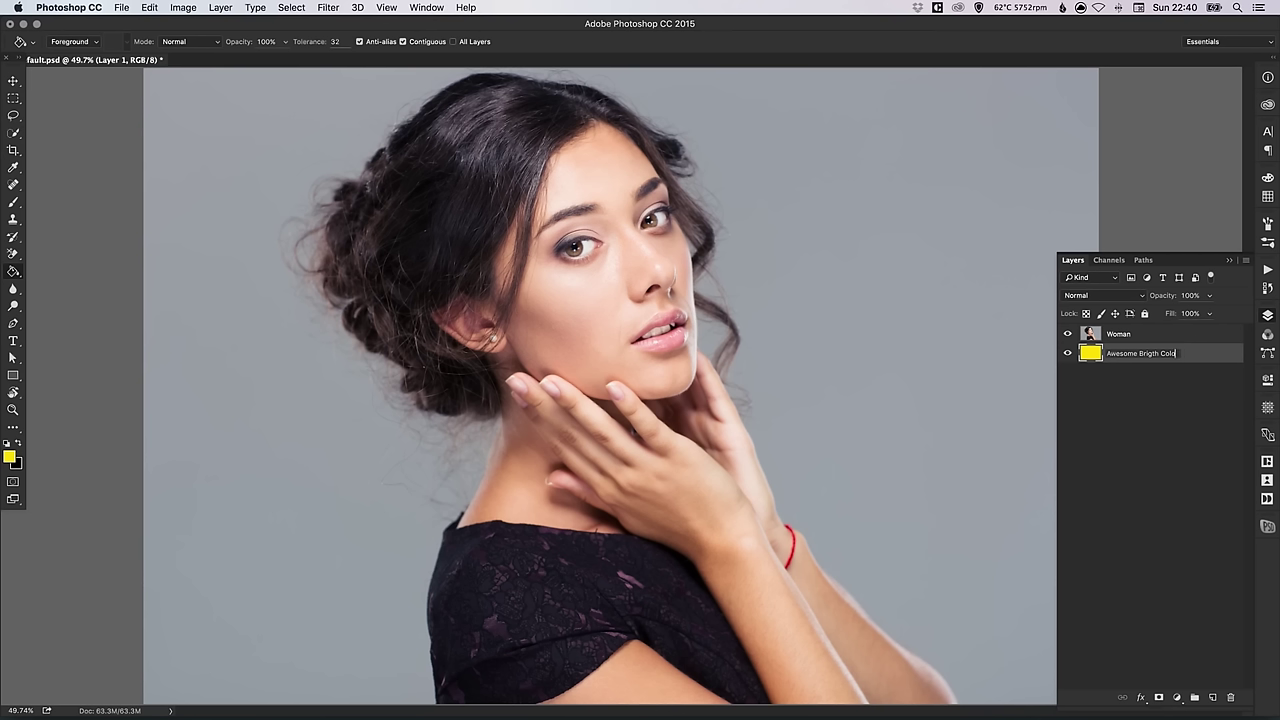
key("BackSpace")
key("BackSpace")
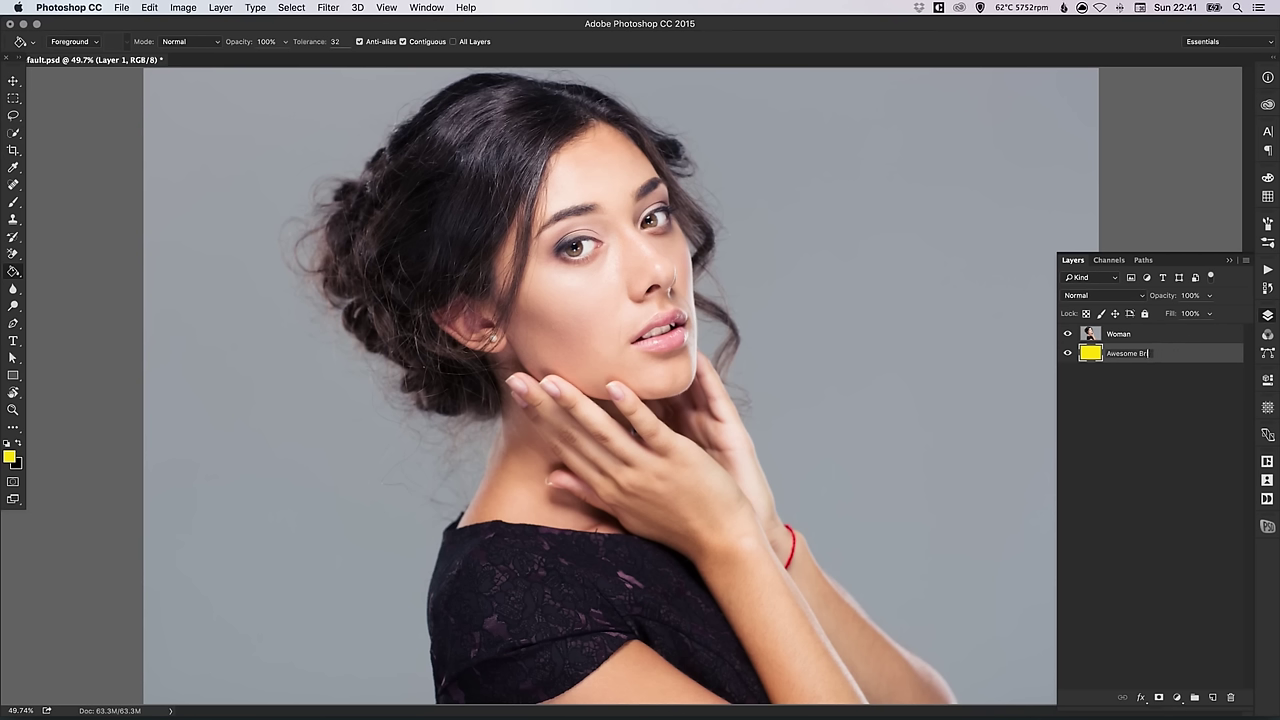
type("ight Colour")
key("Return")
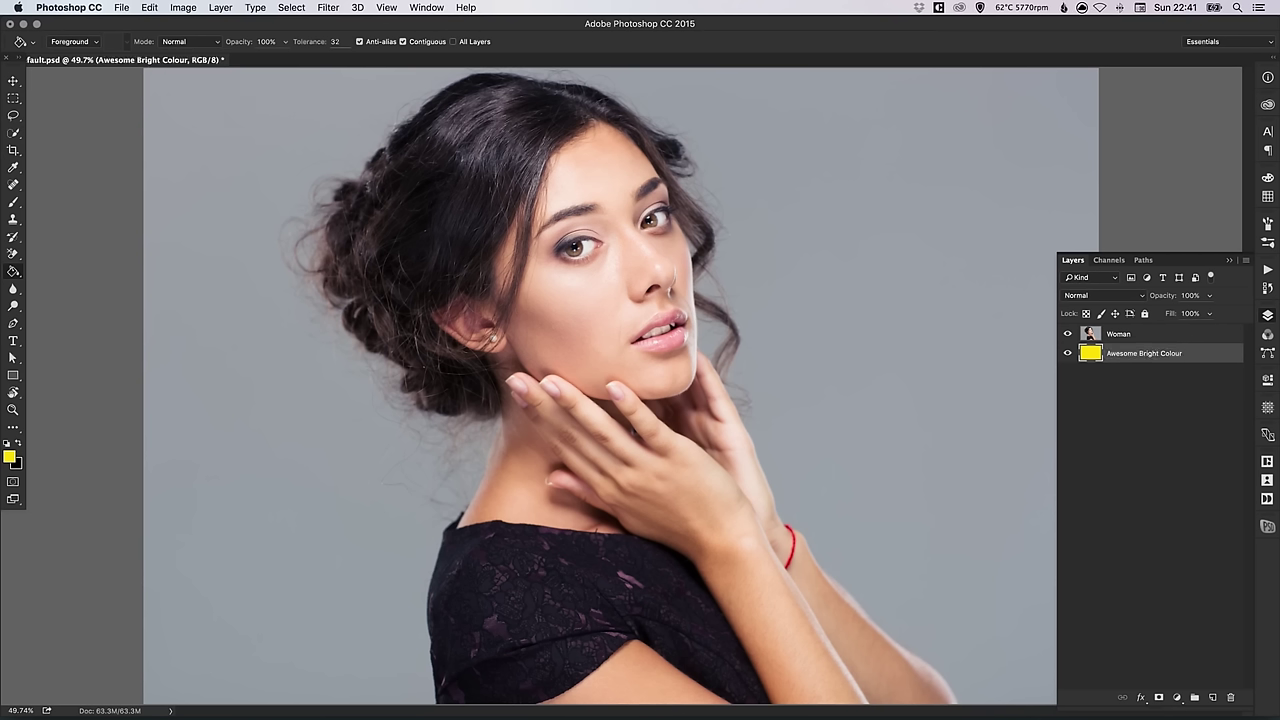
On the Woman layer, pick the Background Eraser Tool and set its brush size to 700.
left_click(1127, 336)
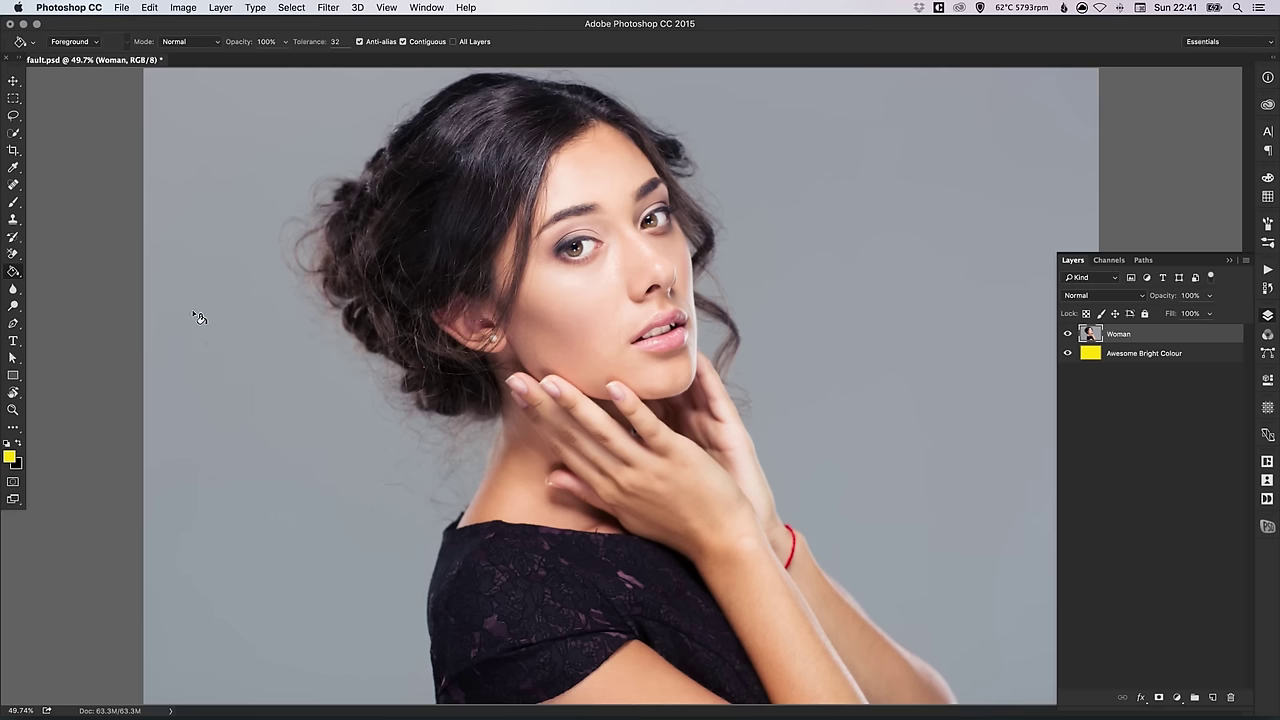
left_click(11, 254)
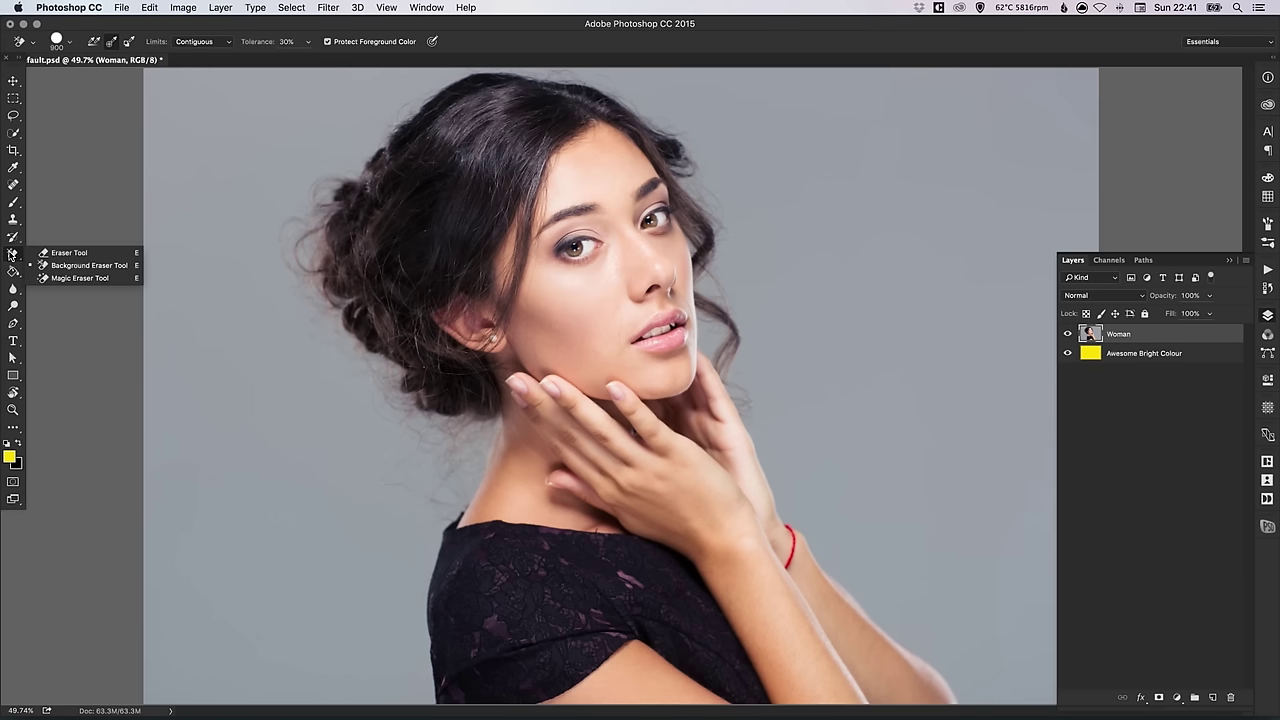
left_click(80, 265)
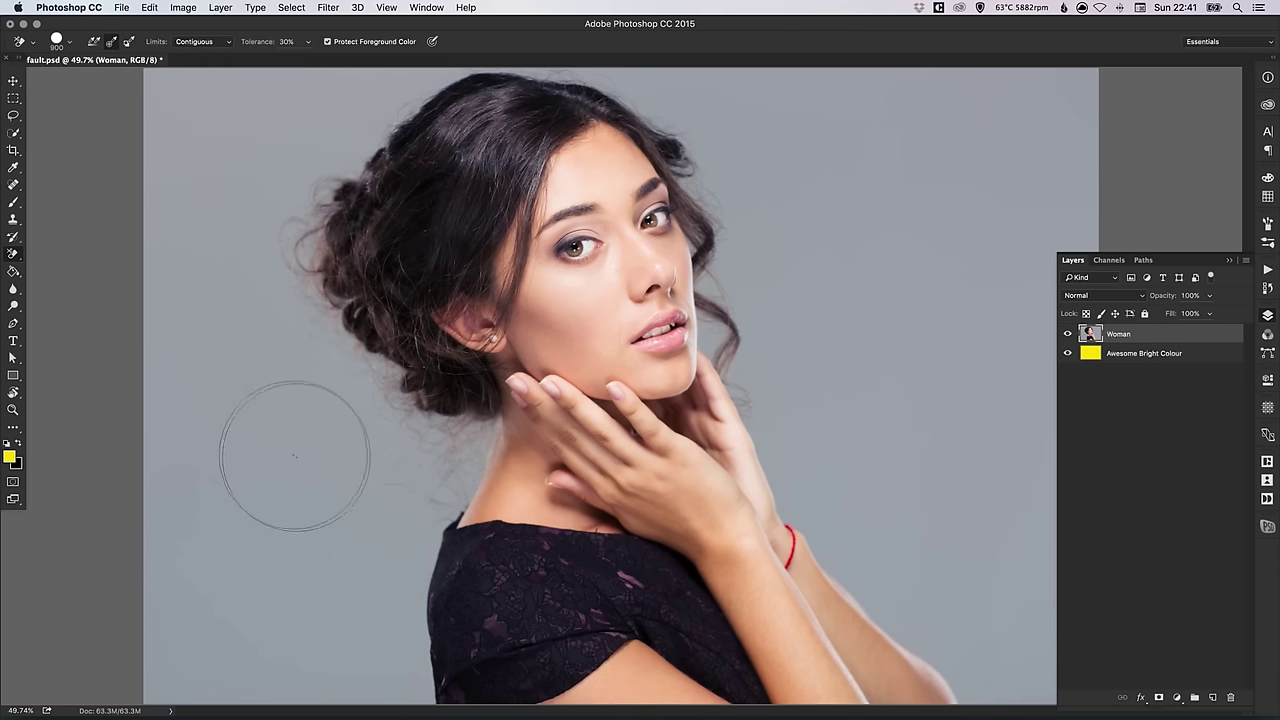
key("bracketleft")
key("bracketleft")
key("bracketleft")
key("bracketleft")
key("bracketleft")
key("bracketleft")
key("bracketleft")
key("bracketleft")
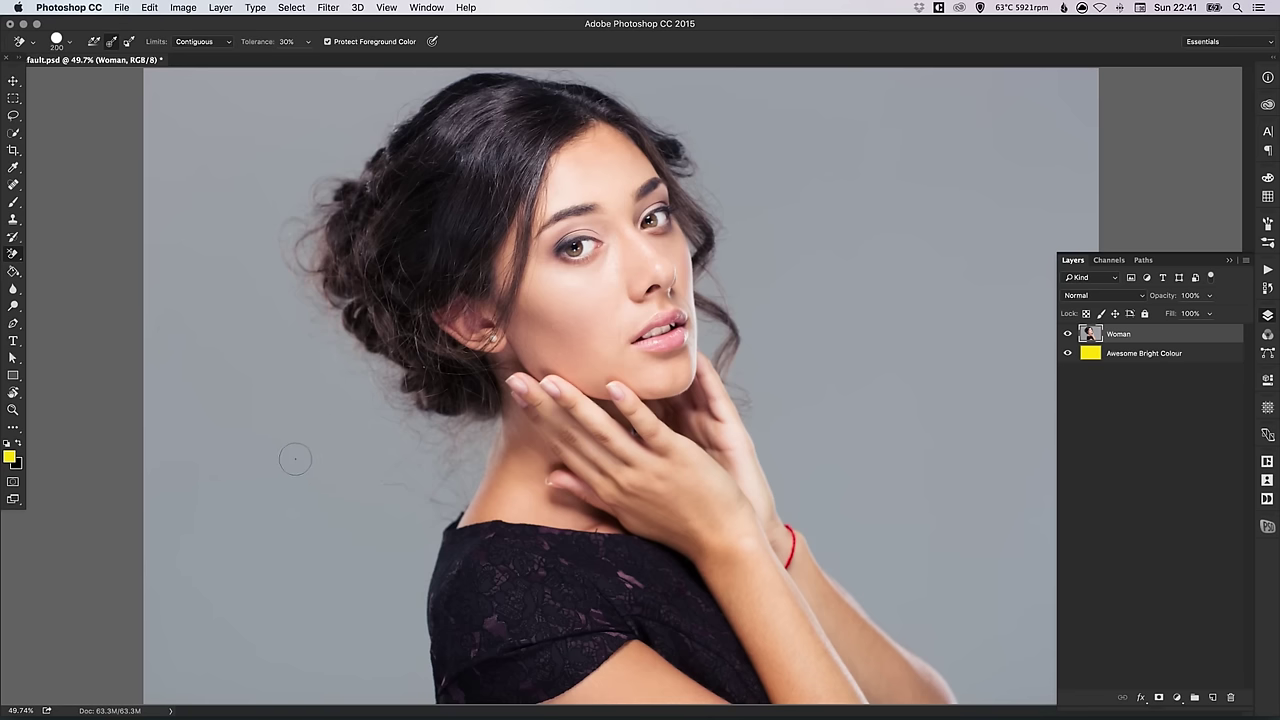
key("bracketright")
key("bracketright")
key("bracketright")
key("bracketright")
key("bracketright")
key("bracketright")
key("bracketright")
key("bracketright")
key("bracketright")
key("bracketleft")
key("bracketleft")
key("bracketleft")
key("bracketleft")
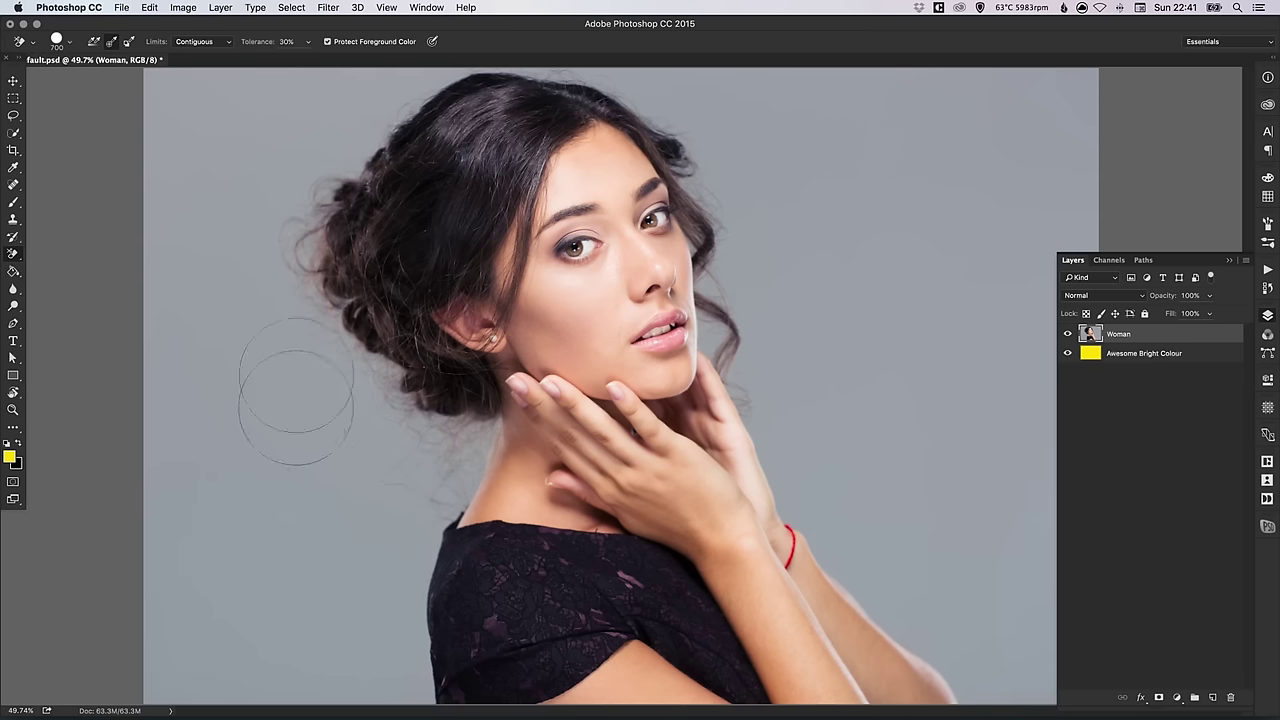
Set the Background Eraser to Sampling: Once with Limits on Contiguous.
left_click(111, 43)
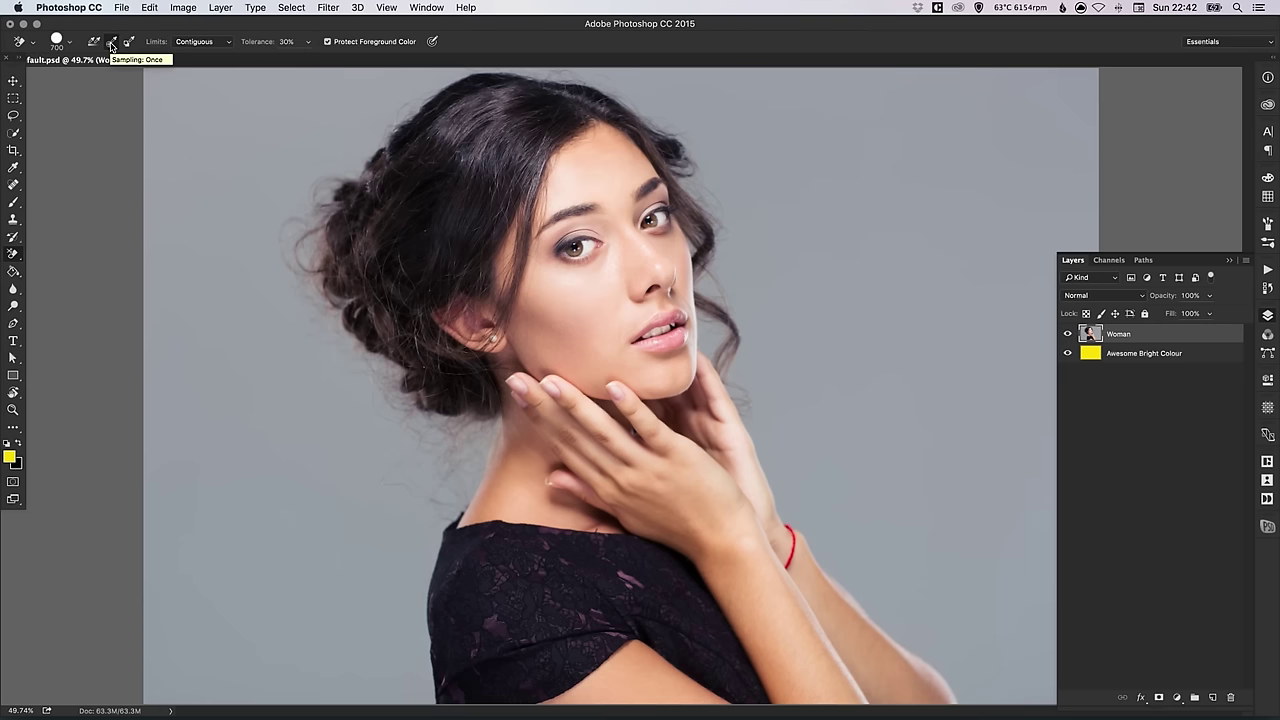
left_click(192, 44)
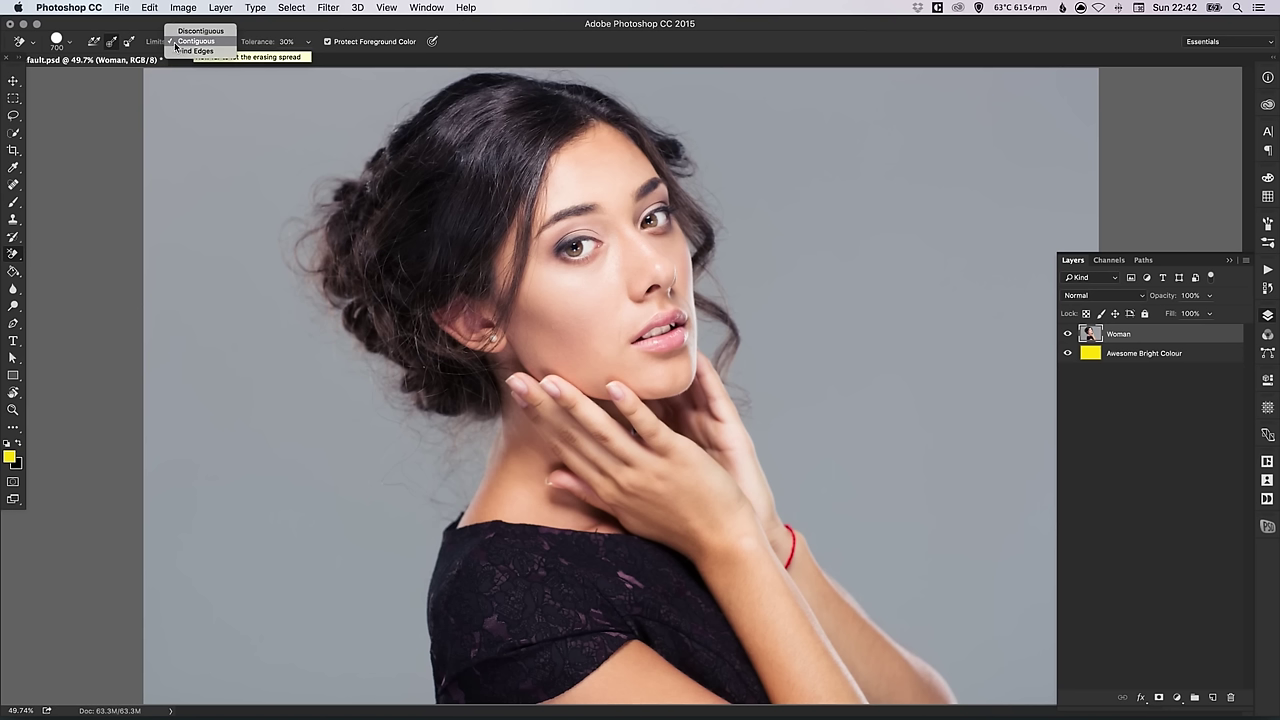
left_click(206, 45)
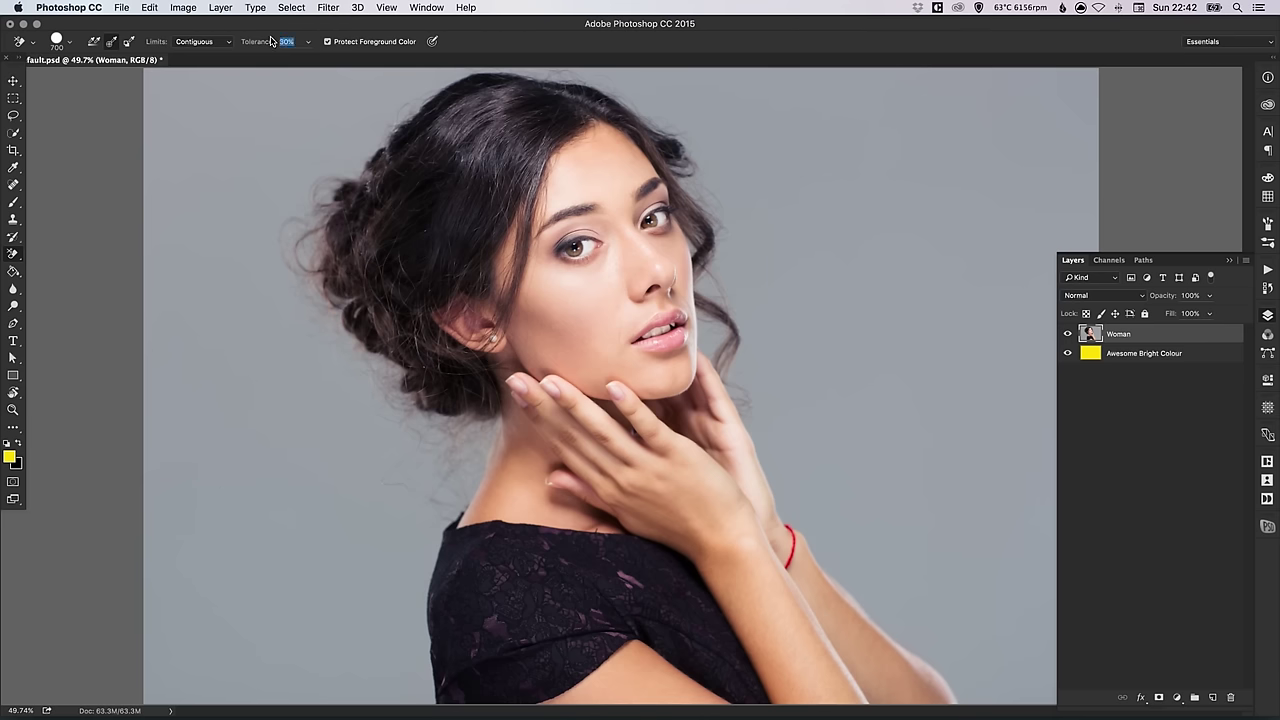
Test-erase the grey backdrop around her hair, neck and shoulder, then undo all of it.
key("Return")
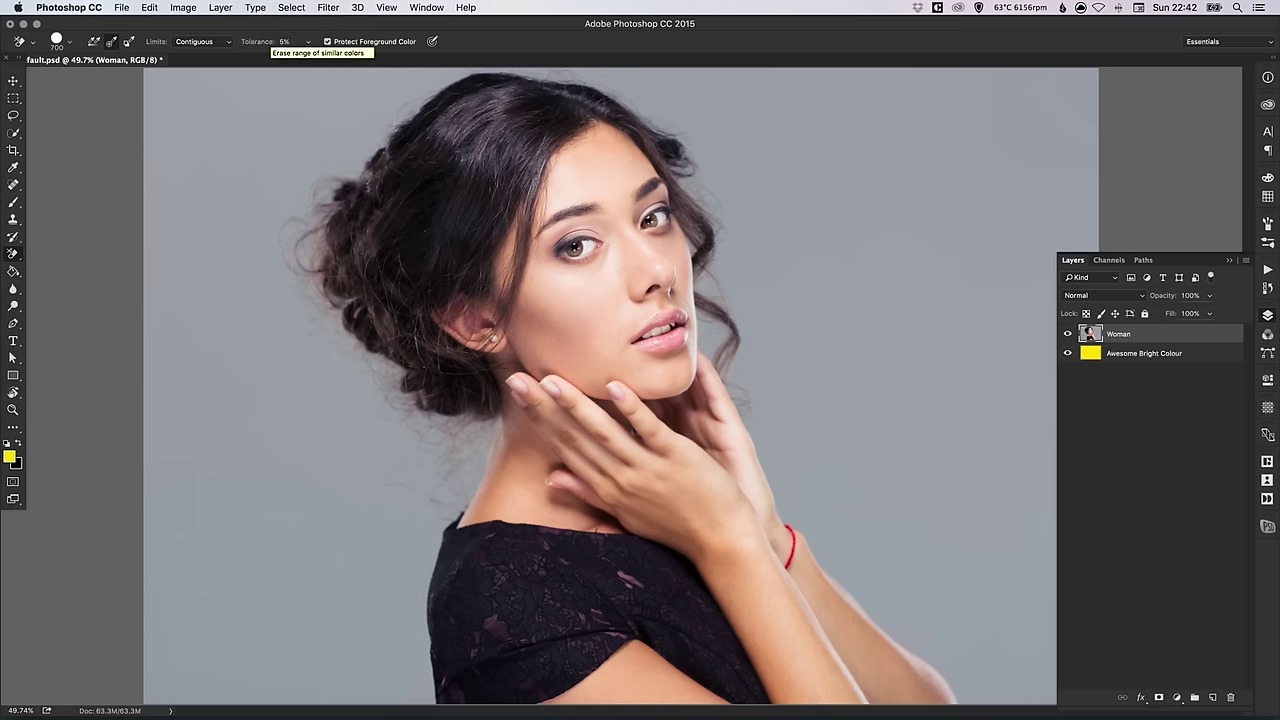
left_click(230, 131)
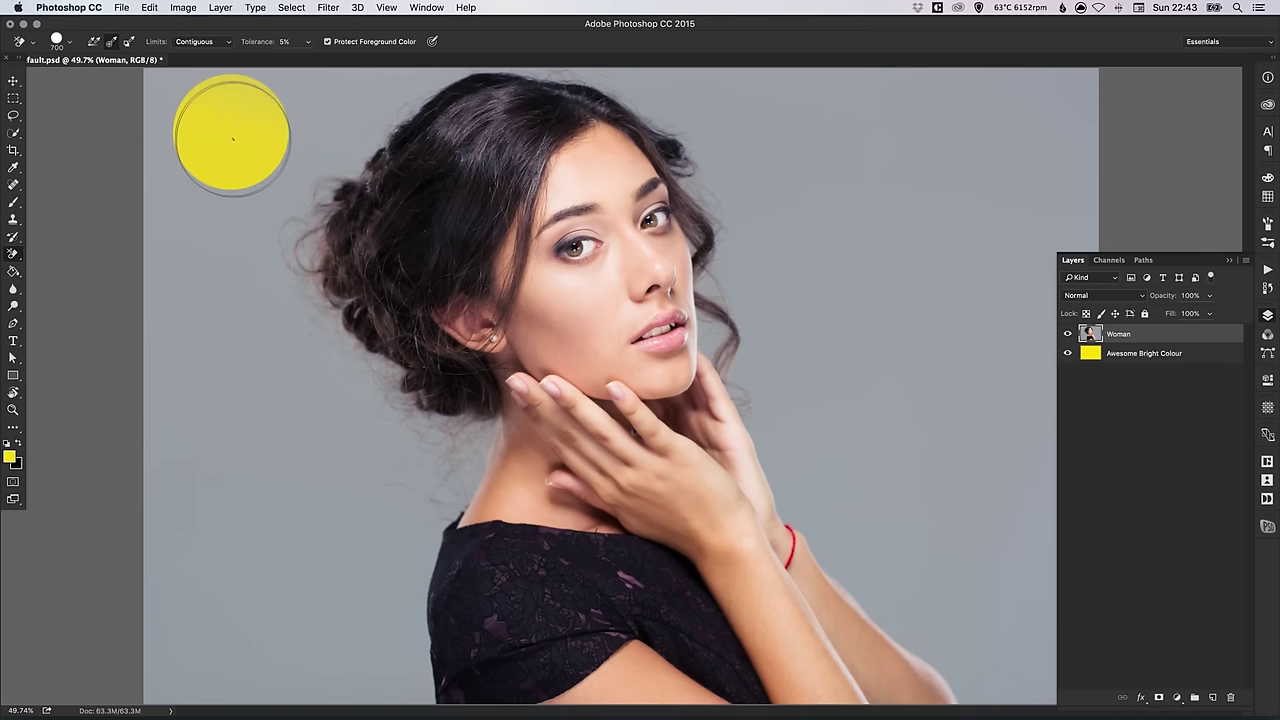
left_click(236, 208)
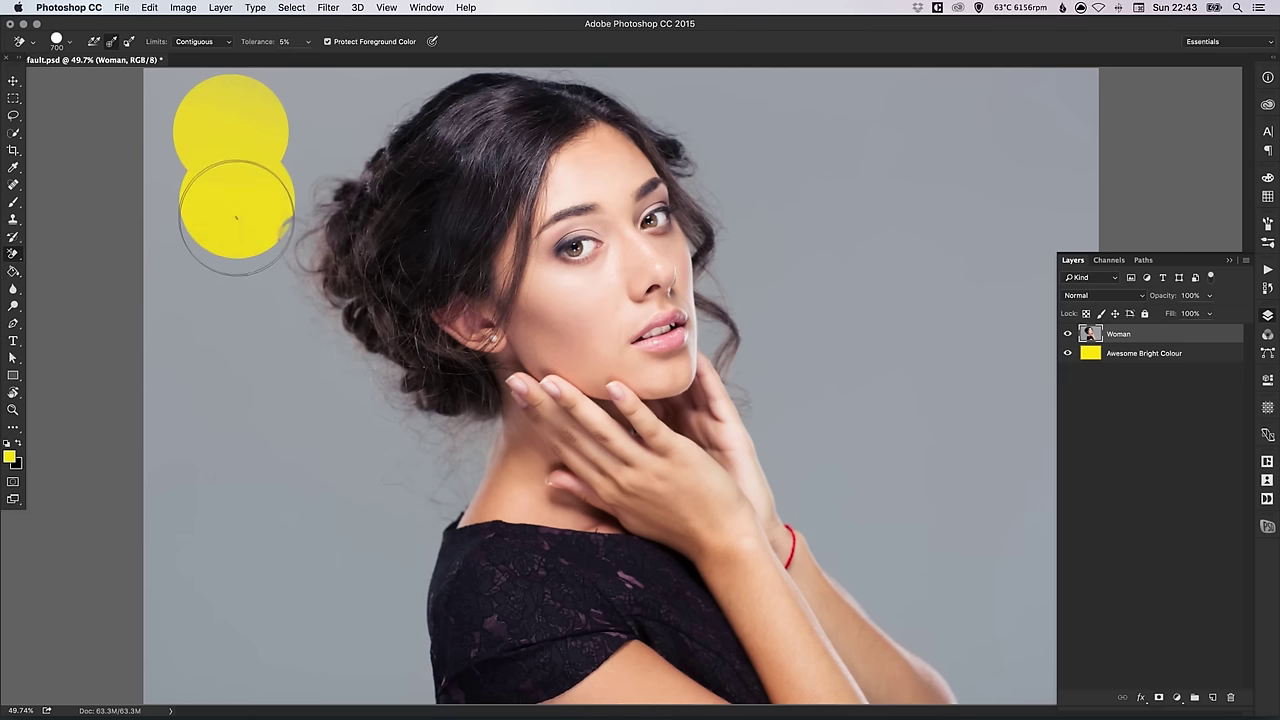
left_click(258, 287)
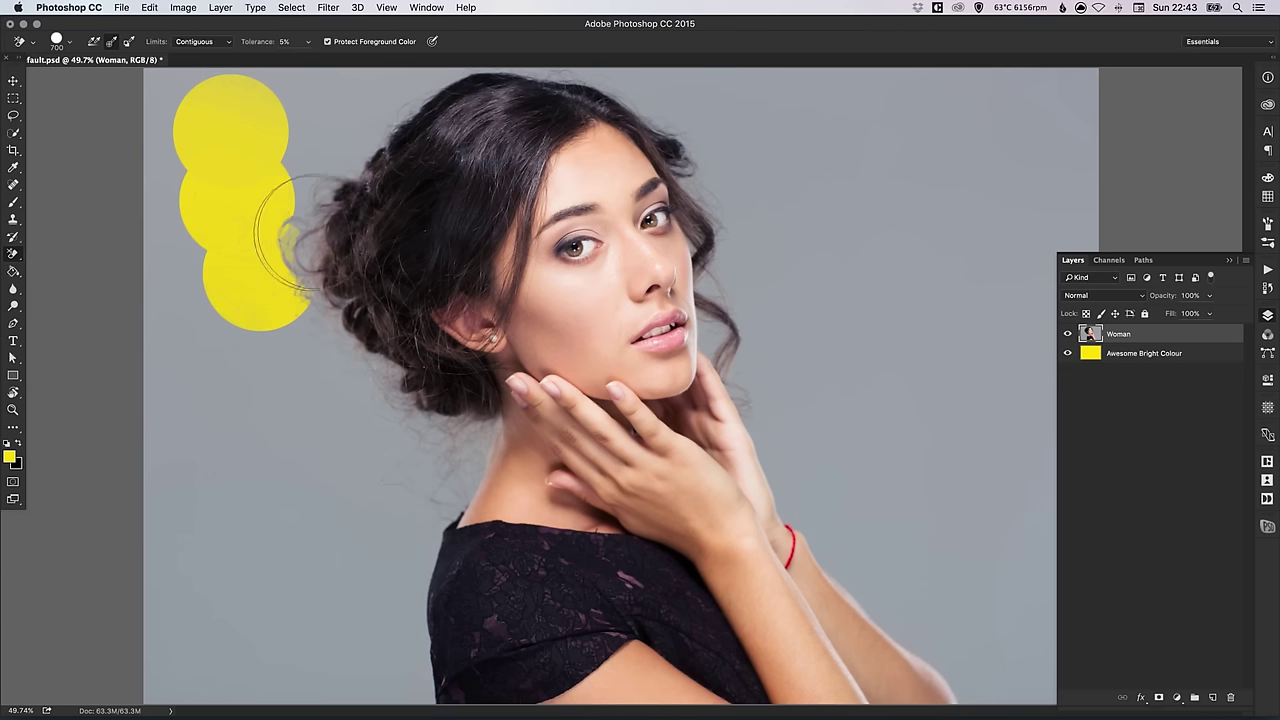
left_click(334, 160)
left_click(375, 100)
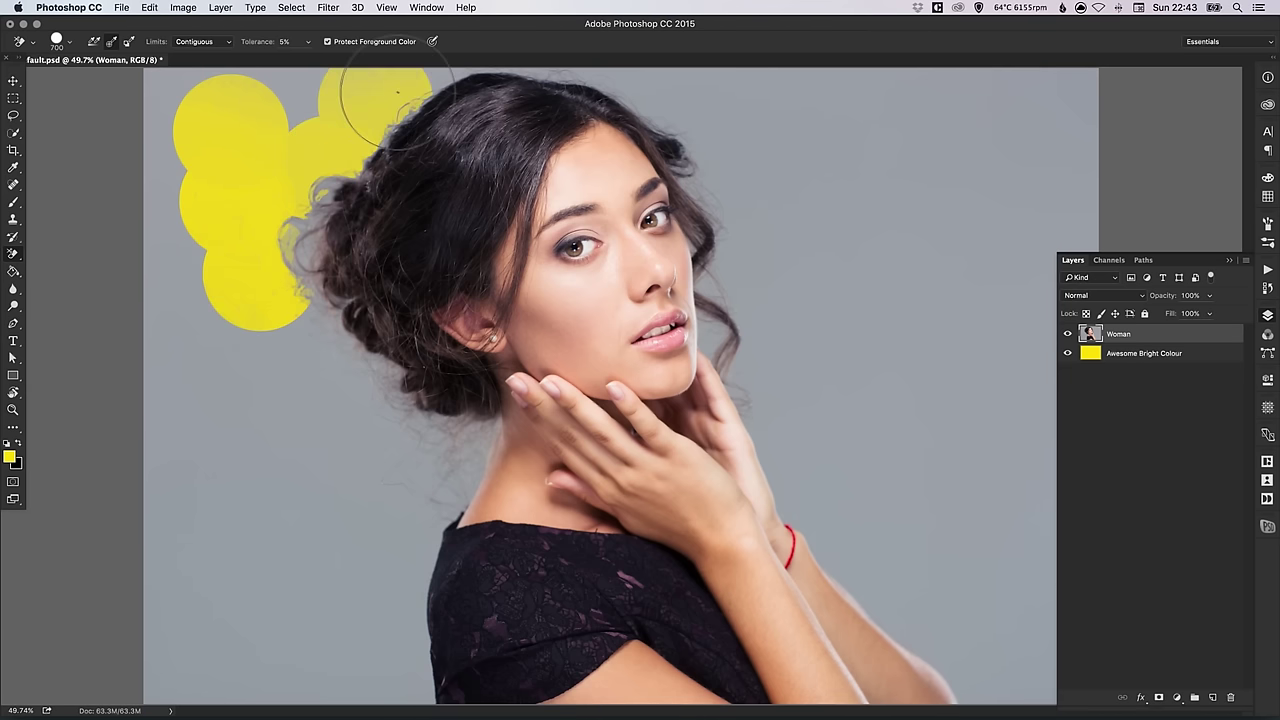
left_click(300, 330)
left_click(345, 372)
left_click(420, 438)
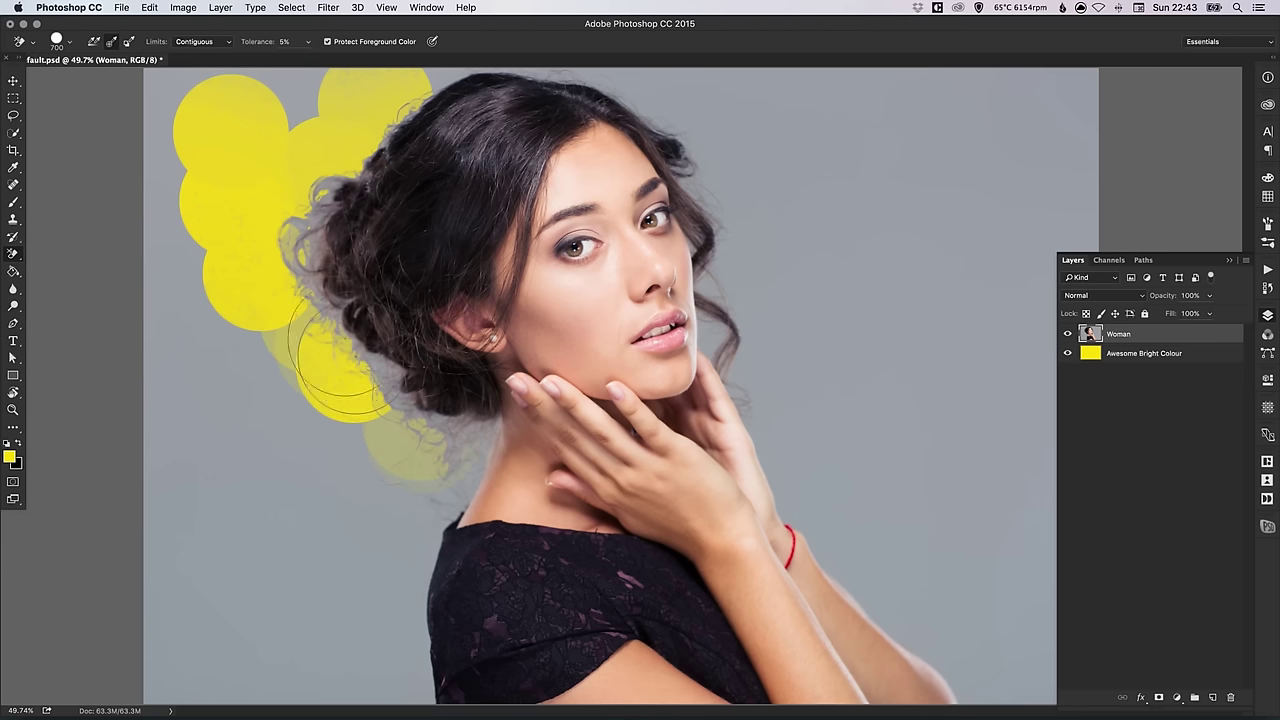
key("super+alt+z")
key("super+alt+z")
key("super+alt+z")
key("super+alt+z")
key("super+alt+z")
key("super+alt+z")
key("super+alt+z")
key("super+alt+z")
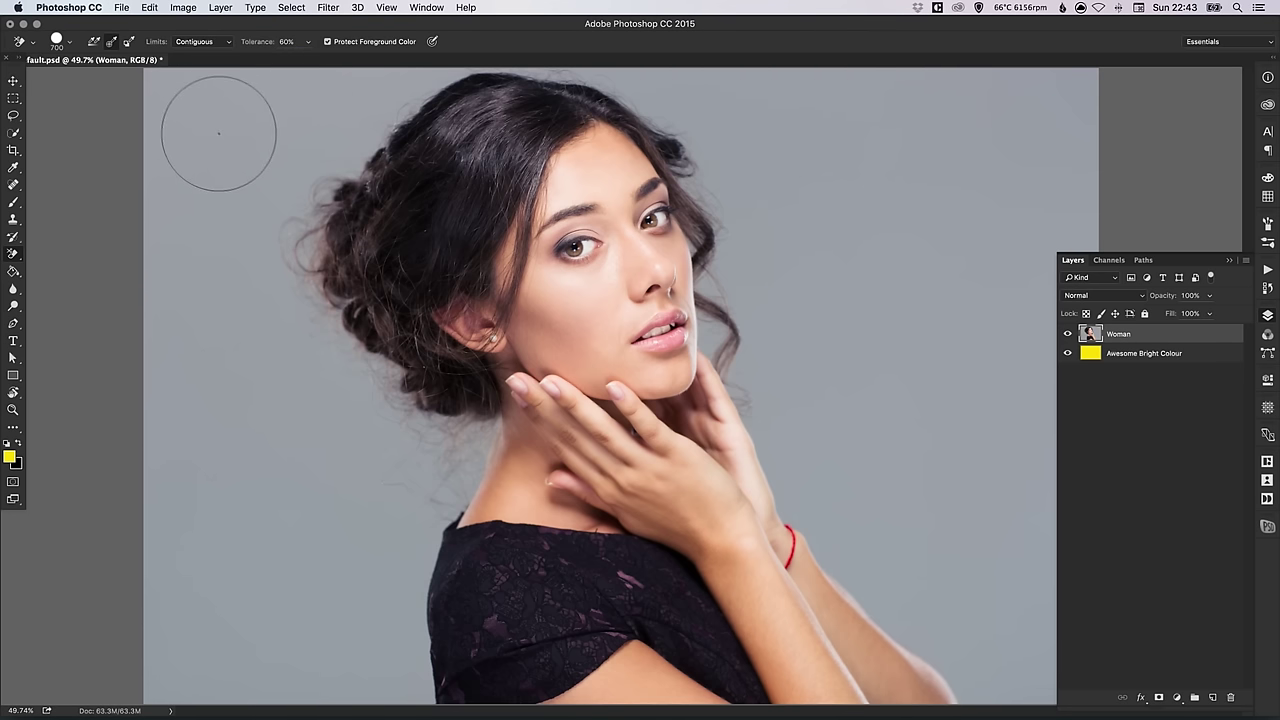
Trial-erase the grey beside her hair at 60% tolerance, then undo it.
mouse_move(218, 132)
left_mouse_down()
mouse_move(208, 237)
mouse_move(225, 188)
mouse_move(214, 205)
mouse_move(345, 108)
mouse_move(343, 205)
mouse_move(358, 178)
mouse_move(342, 185)
mouse_move(335, 255)
mouse_move(375, 385)
mouse_move(438, 405)
mouse_move(455, 630)
mouse_move(465, 523)
mouse_move(507, 440)
mouse_move(503, 400)
mouse_move(463, 498)
mouse_move(485, 320)
left_mouse_up()
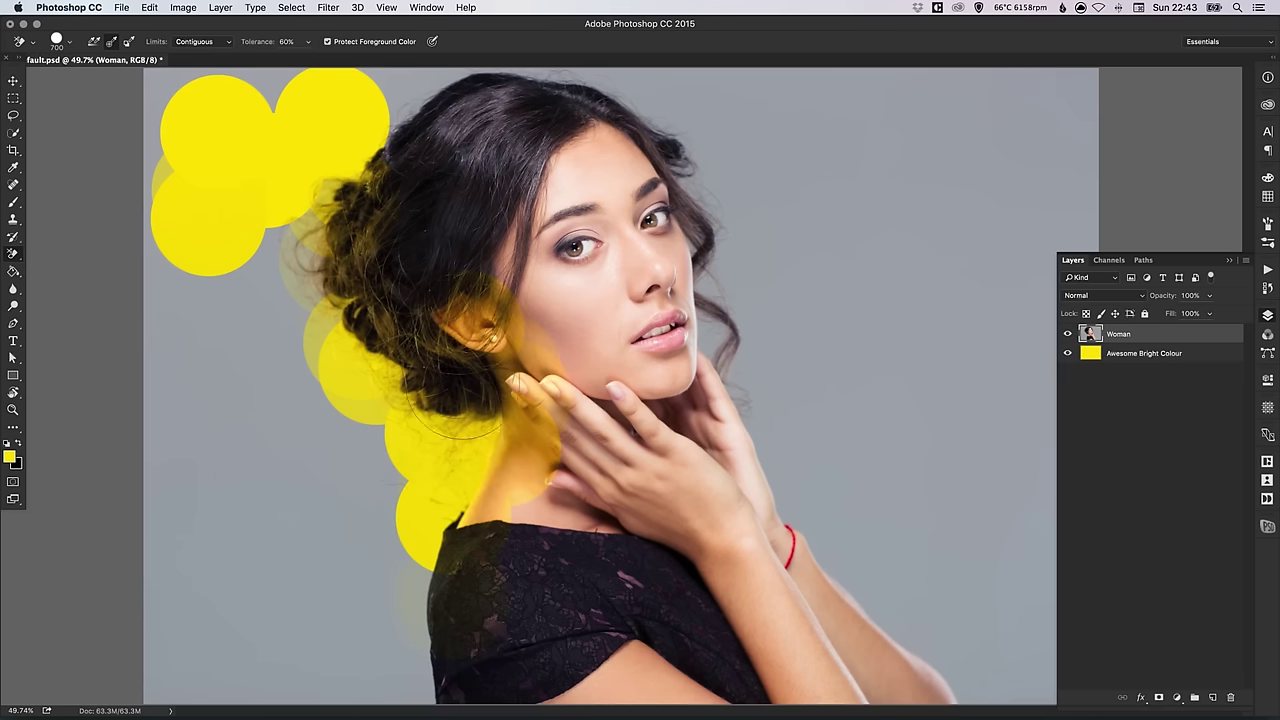
key("super+z")
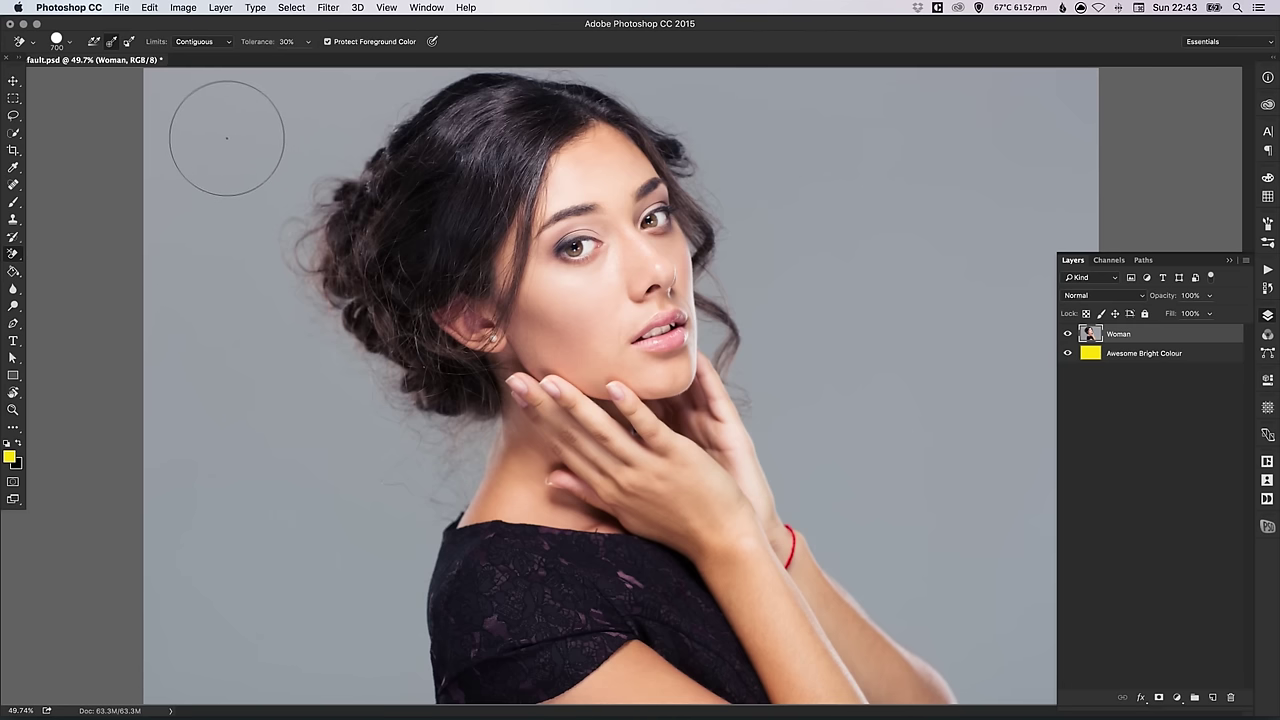
Erase the grey backdrop at the top left, down the right of her hair, and above it.
mouse_move(227, 138)
left_mouse_down()
mouse_move(175, 228)
mouse_move(273, 110)
mouse_move(323, 84)
mouse_move(350, 110)
mouse_move(295, 245)
mouse_move(420, 85)
mouse_move(351, 80)
mouse_move(343, 63)
mouse_move(343, 80)
mouse_move(333, 75)
mouse_move(300, 307)
mouse_move(336, 369)
mouse_move(365, 370)
mouse_move(413, 415)
mouse_move(430, 500)
mouse_move(400, 471)
mouse_move(391, 606)
mouse_move(342, 565)
mouse_move(175, 225)
mouse_move(253, 228)
mouse_move(301, 360)
mouse_move(328, 550)
left_mouse_up()
mouse_move(490, 40)
left_mouse_down()
mouse_move(620, 75)
mouse_move(695, 135)
mouse_move(700, 250)
mouse_move(738, 313)
mouse_move(725, 285)
mouse_move(784, 598)
mouse_move(850, 598)
mouse_move(1018, 716)
mouse_move(862, 505)
mouse_move(857, 590)
left_mouse_up()
mouse_move(763, 408)
left_mouse_down()
mouse_move(763, 112)
mouse_move(846, 347)
mouse_move(845, 292)
mouse_move(809, 508)
mouse_move(840, 471)
mouse_move(855, 110)
mouse_move(800, 110)
mouse_move(788, 162)
mouse_move(812, 77)
mouse_move(850, 98)
mouse_move(878, 198)
mouse_move(911, 190)
mouse_move(936, 353)
mouse_move(926, 373)
mouse_move(959, 453)
mouse_move(980, 601)
mouse_move(964, 264)
mouse_move(893, 66)
mouse_move(942, 260)
mouse_move(870, 203)
mouse_move(783, 209)
mouse_move(930, 565)
mouse_move(1033, 613)
mouse_move(1054, 570)
mouse_move(1060, 340)
mouse_move(1020, 30)
mouse_move(979, 135)
mouse_move(966, 118)
mouse_move(898, 366)
left_mouse_up()
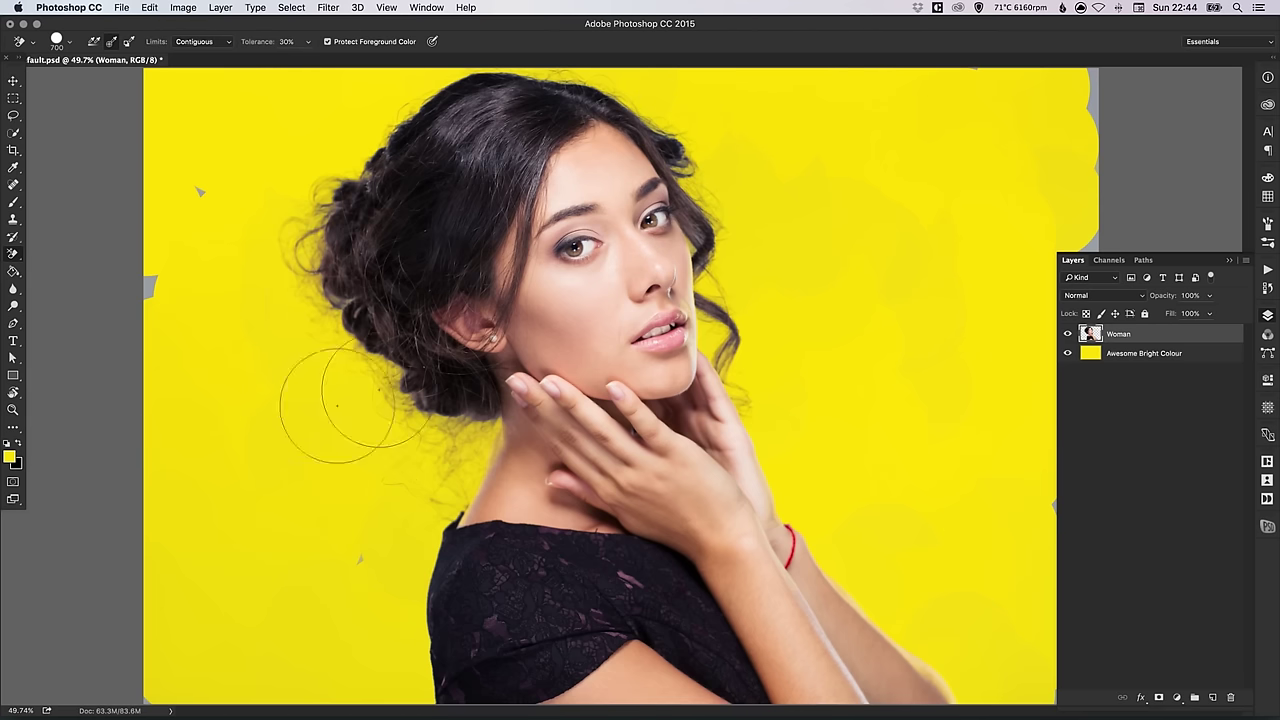
left_click_drag(13, 254, 75, 256)
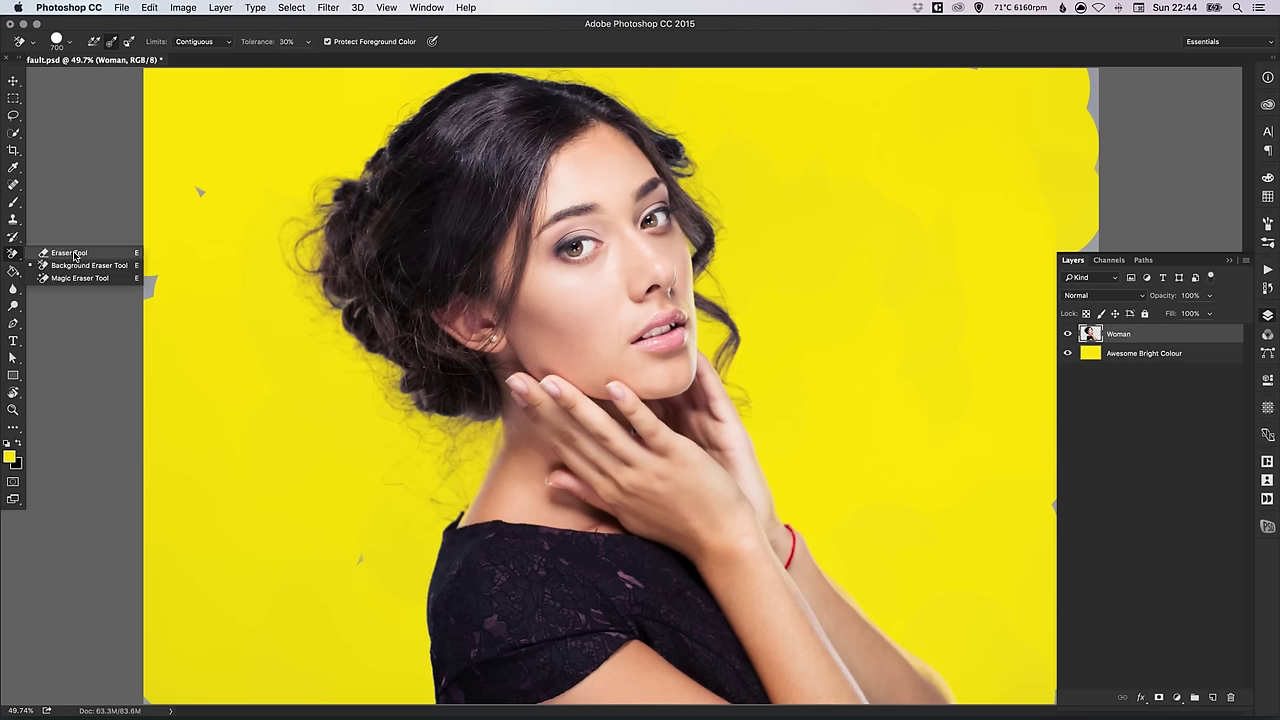
With the plain Eraser Tool at a 700 brush, wipe leftover grey along the left and top-right edges.
left_click(70, 253)
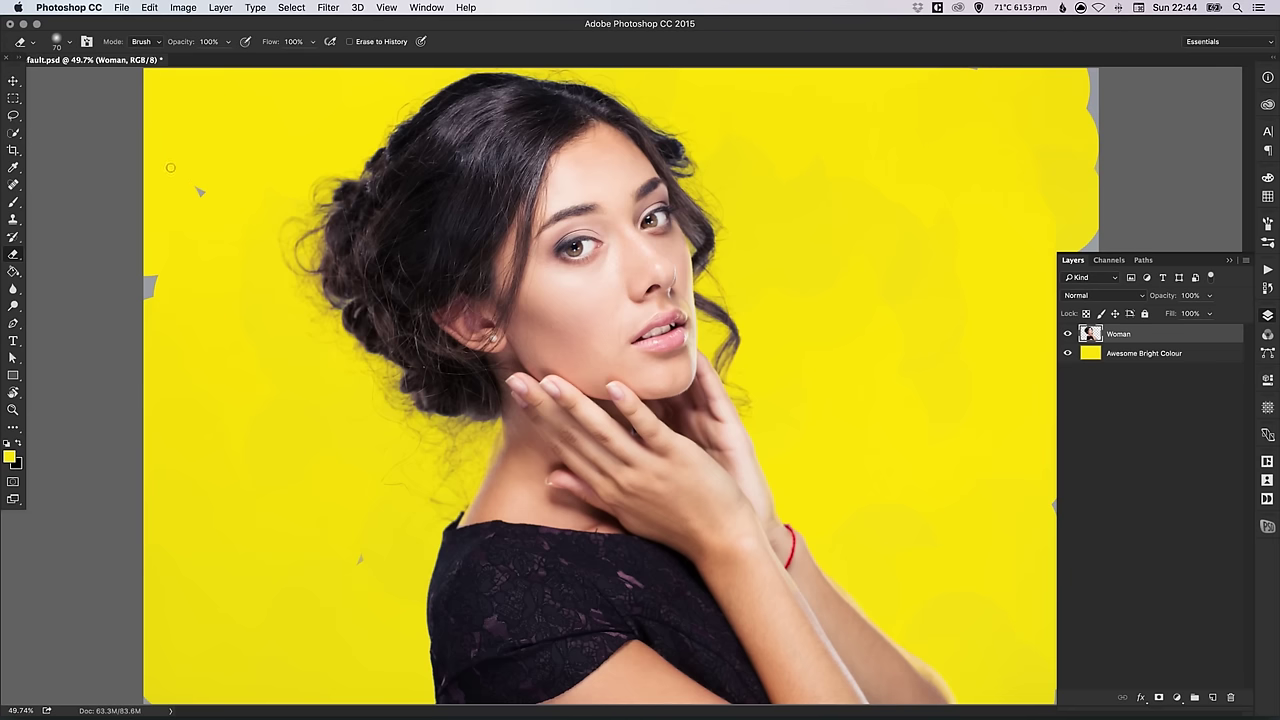
left_click_drag(150, 312, 172, 688)
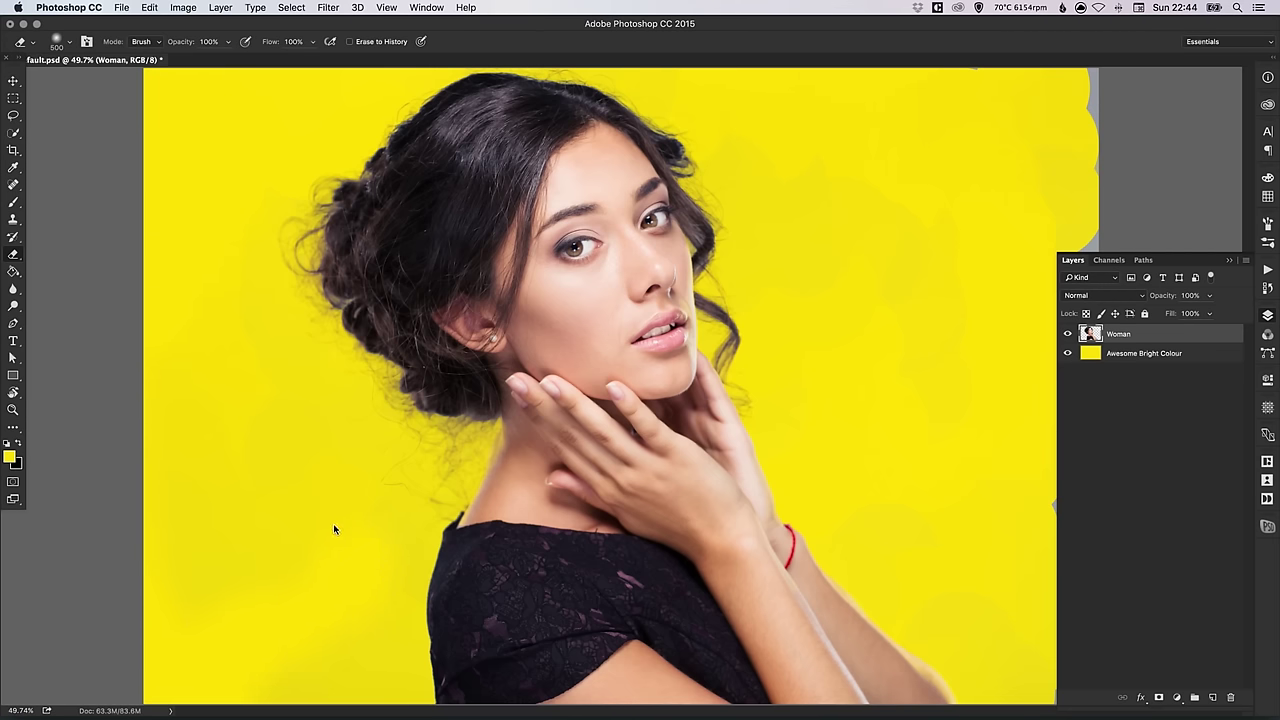
key("bracketright")
key("bracketright")
key("bracketright")
key("bracketright")
mouse_move(1025, 255)
left_mouse_down()
mouse_move(1061, 105)
mouse_move(897, 118)
mouse_move(1010, 88)
mouse_move(1053, 198)
mouse_move(1103, 222)
mouse_move(1077, 285)
mouse_move(1086, 668)
mouse_move(1072, 700)
left_mouse_up()
left_click(1268, 315)
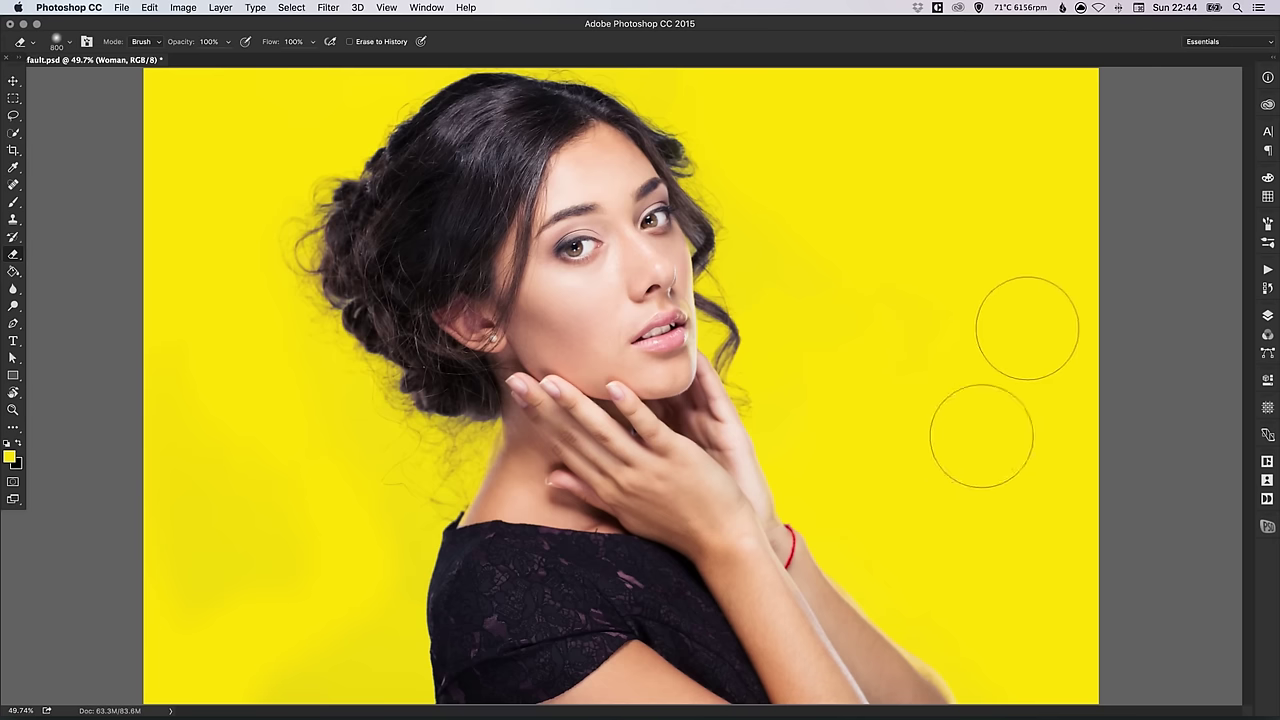
key("v")
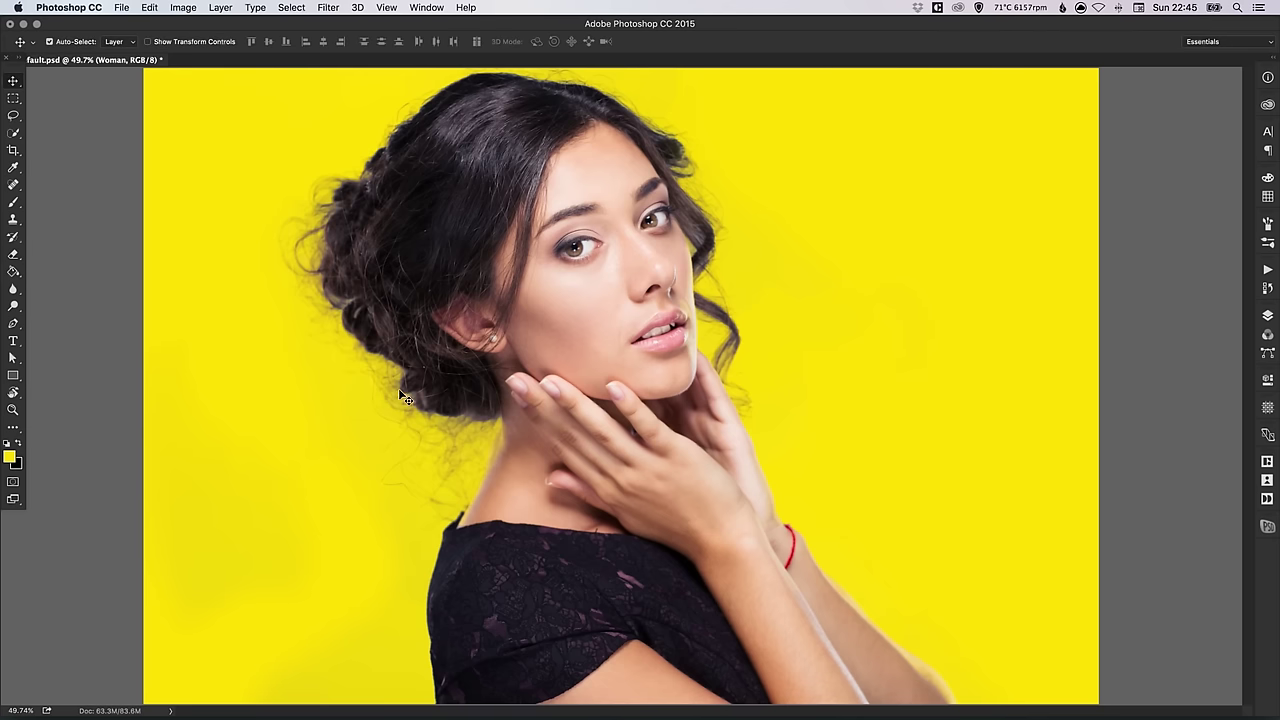
key("super+equal")
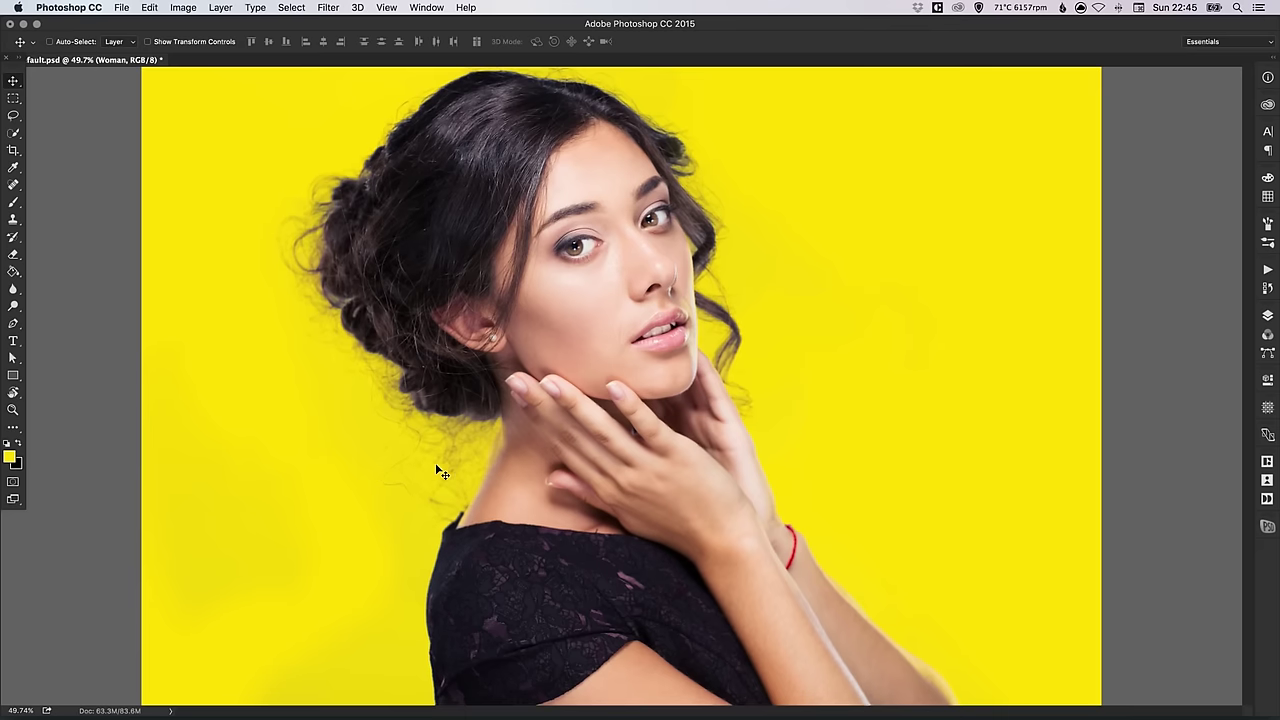
key("super+equal")
key("super+equal")
left_click_drag(854, 543, 689, 408)
scroll(689, 408, "down", 3)
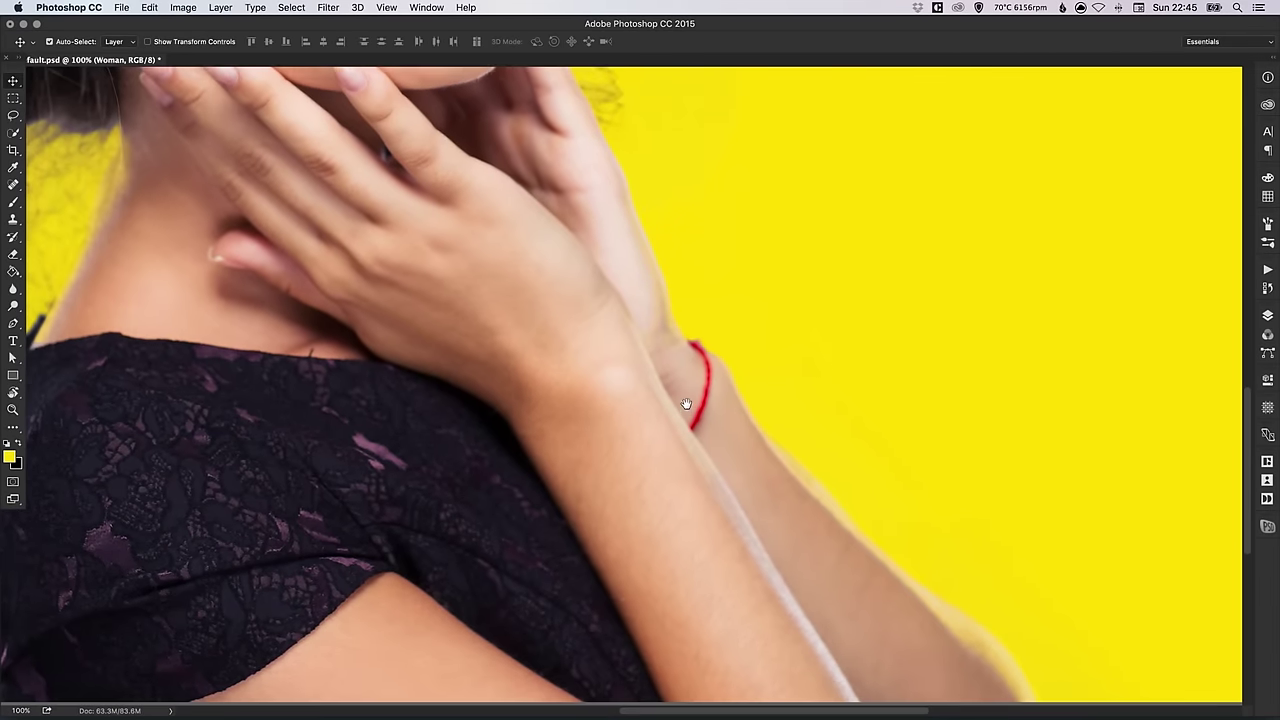
scroll(820, 437, "left", 4)
left_click_drag(471, 271, 459, 461)
scroll(576, 349, "up", 10)
scroll(576, 349, "left", 5)
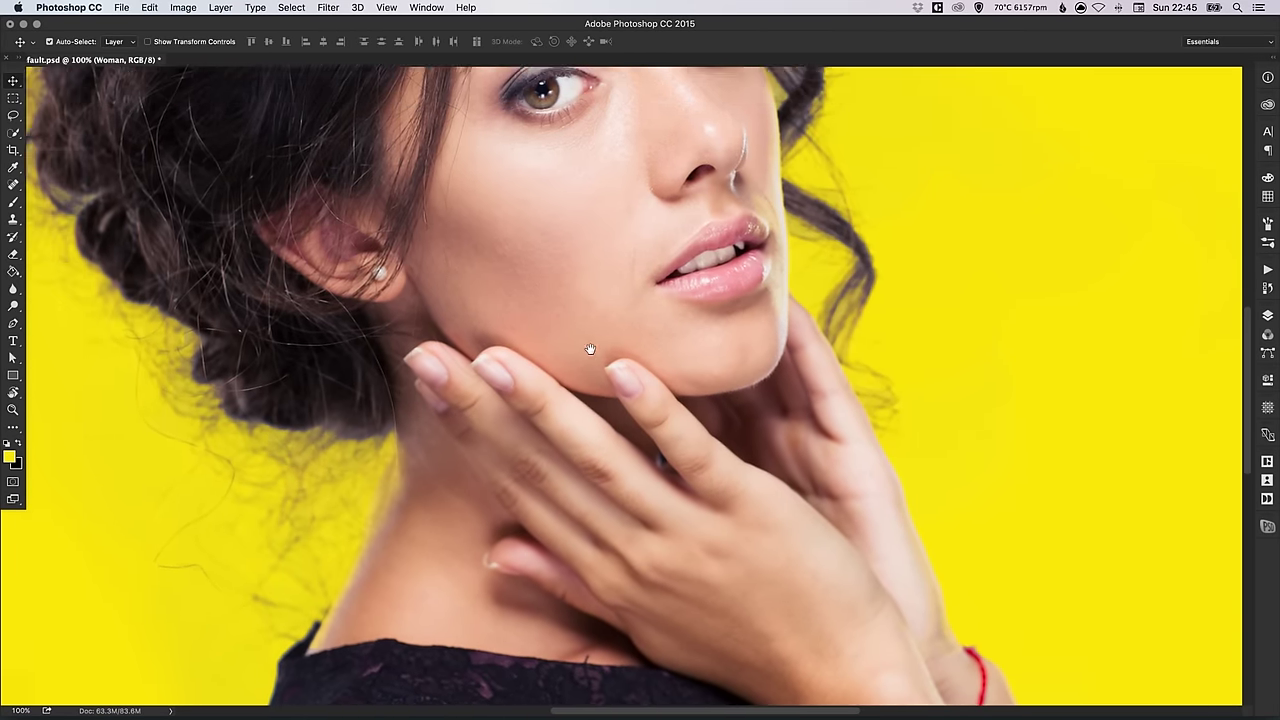
scroll(576, 349, "up", 4)
scroll(576, 349, "right", 4)
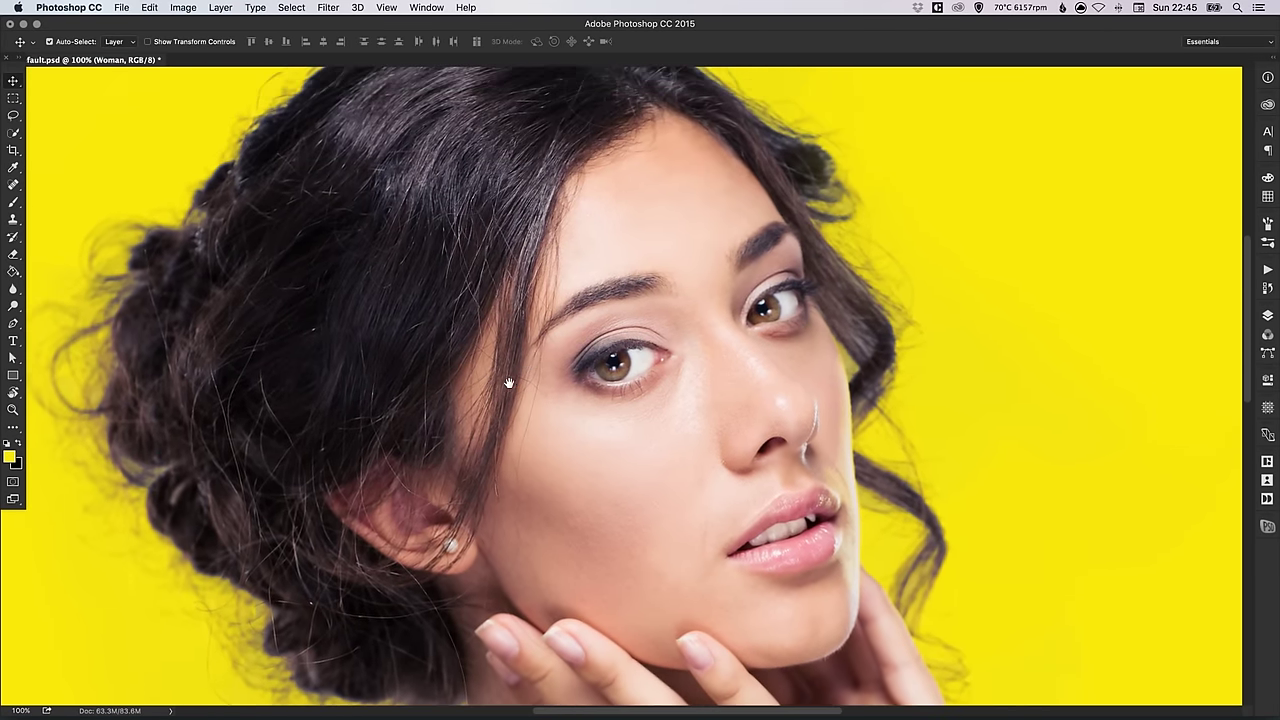
key("super+0")
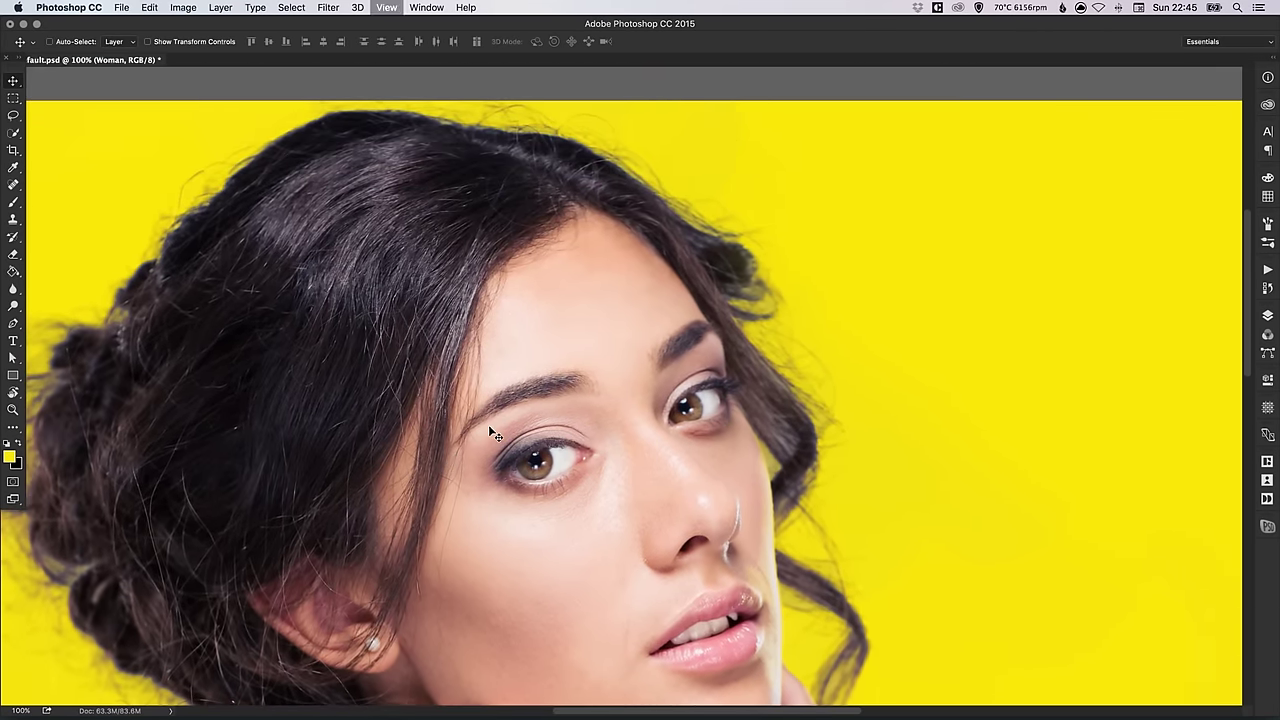
left_click(1268, 316)
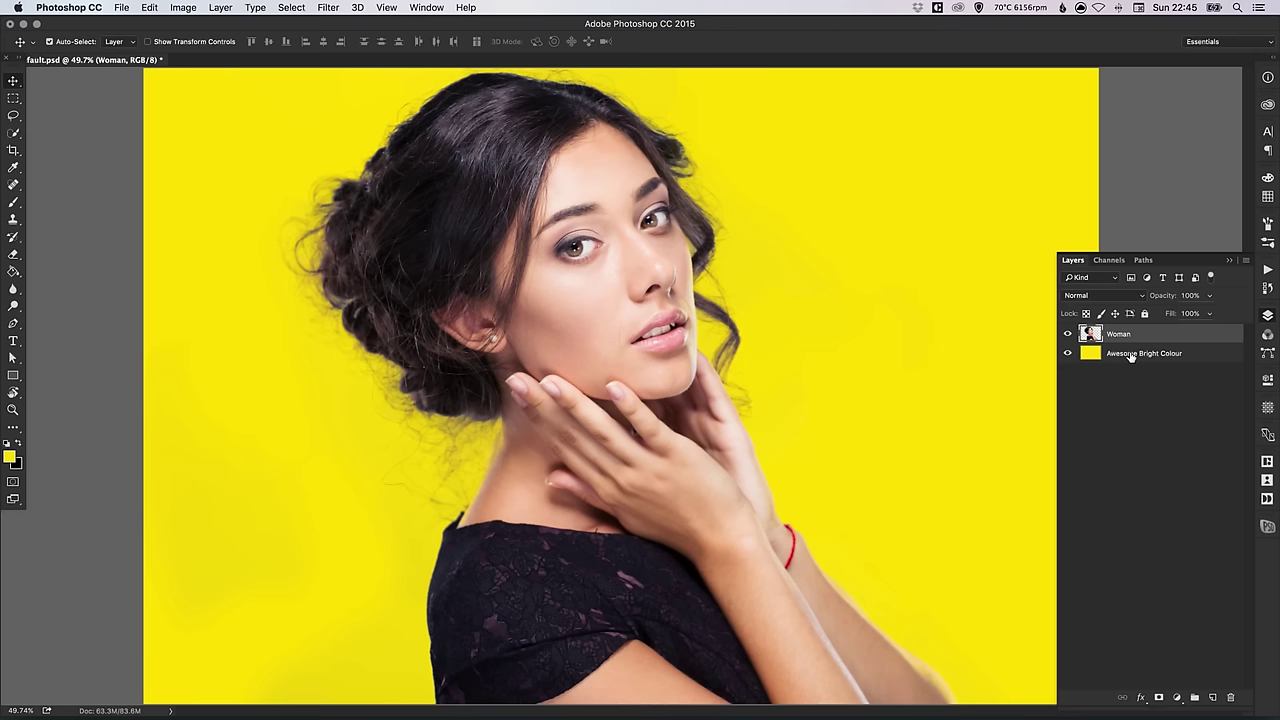
Preview Awesome Bright Colour in magenta and blue via Hue/Saturation, then cancel to keep yellow.
left_click(1130, 356)
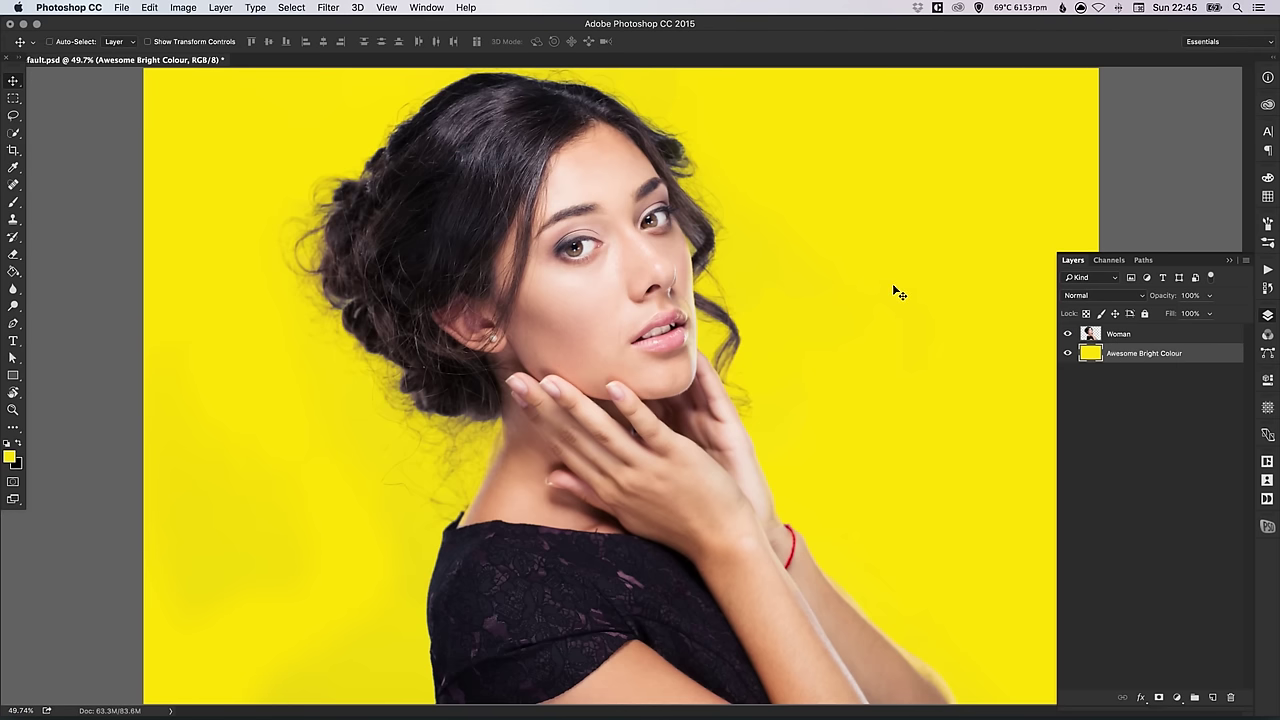
key("super+u")
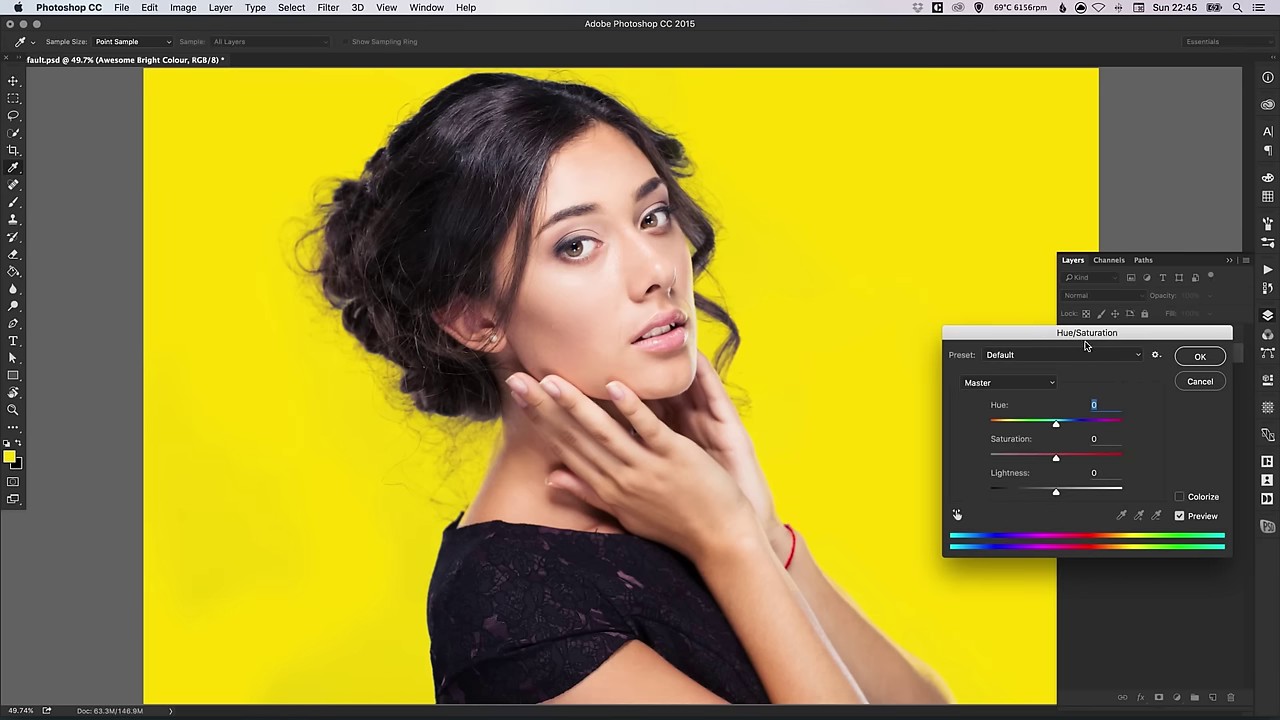
left_click_drag(1110, 337, 1100, 437)
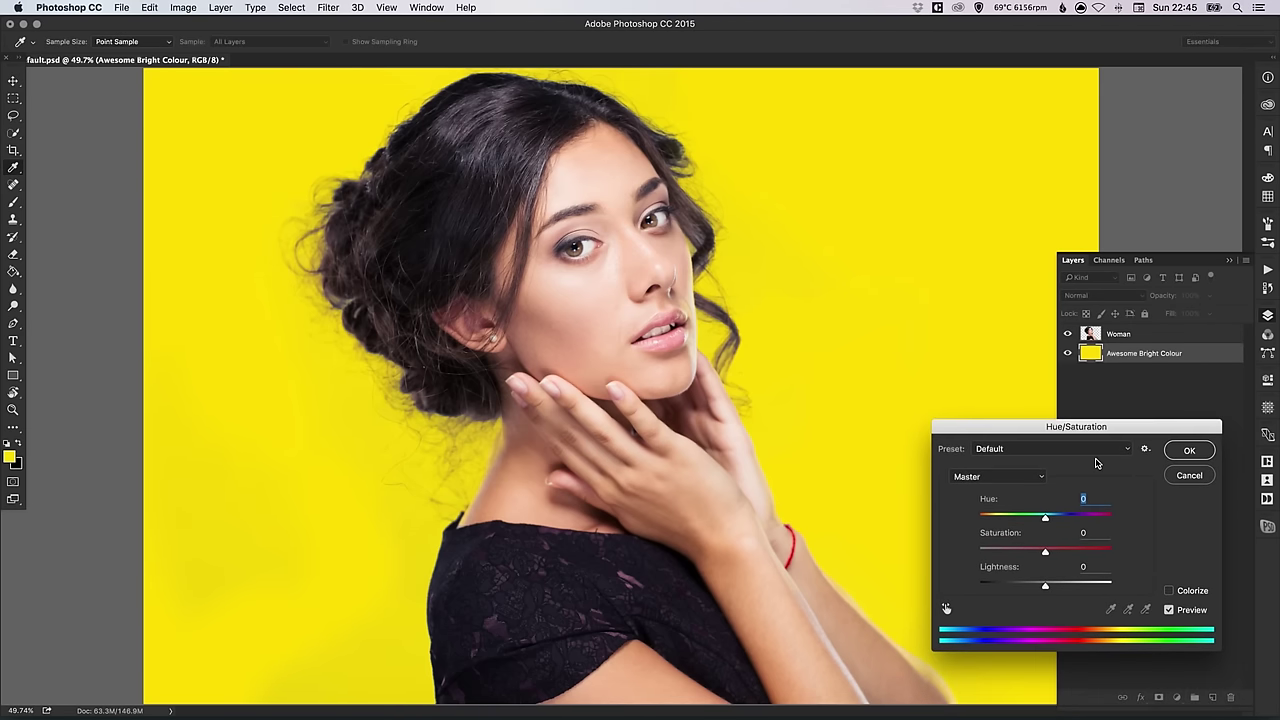
left_click_drag(1037, 520, 1105, 518)
mouse_move(1045, 585)
left_mouse_down()
mouse_move(1125, 585)
mouse_move(933, 597)
mouse_move(1049, 592)
left_mouse_up()
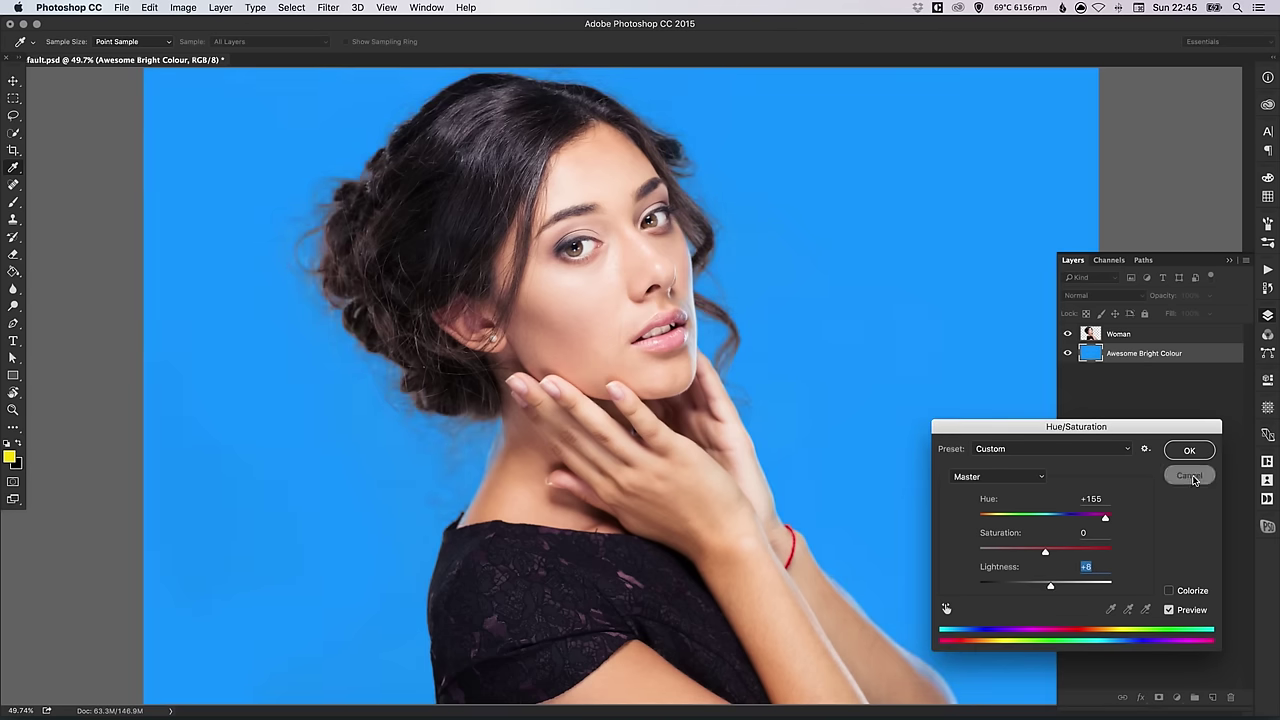
left_click(1190, 476)
Hide the yellow Awesome Bright Colour fill layer and collapse the Layers panel.
left_click(1068, 354)
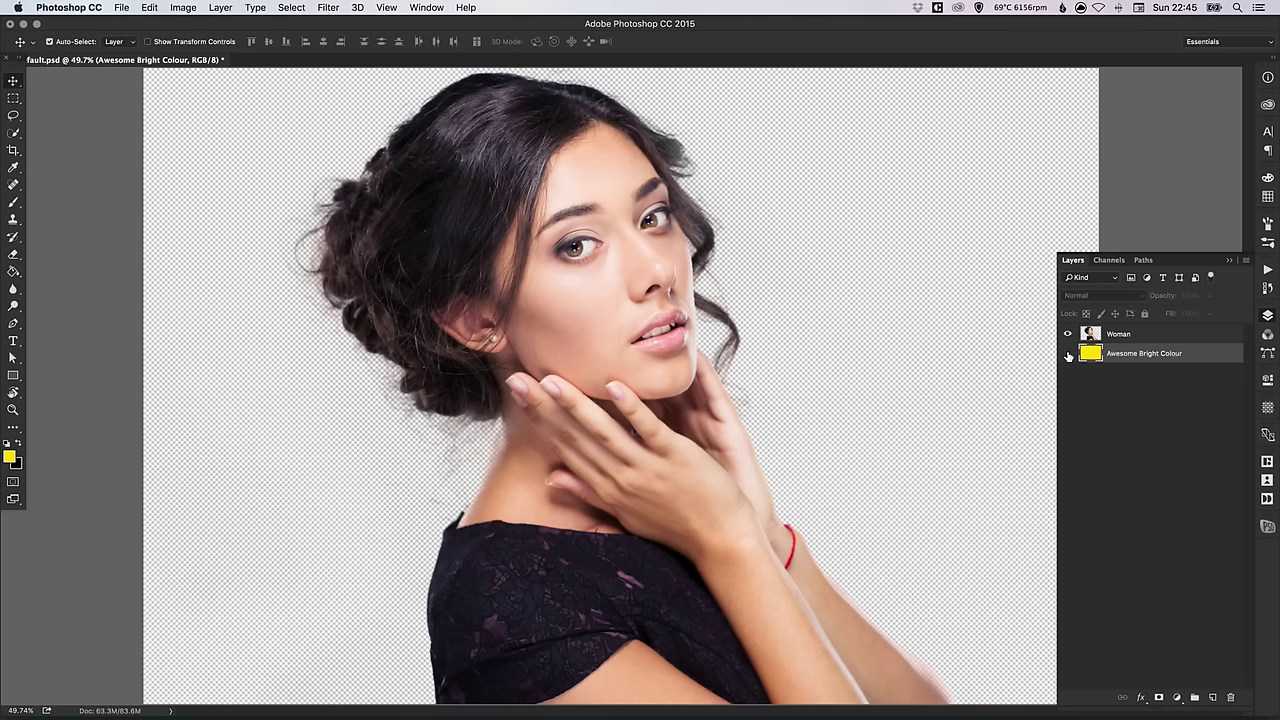
left_click(1267, 317)
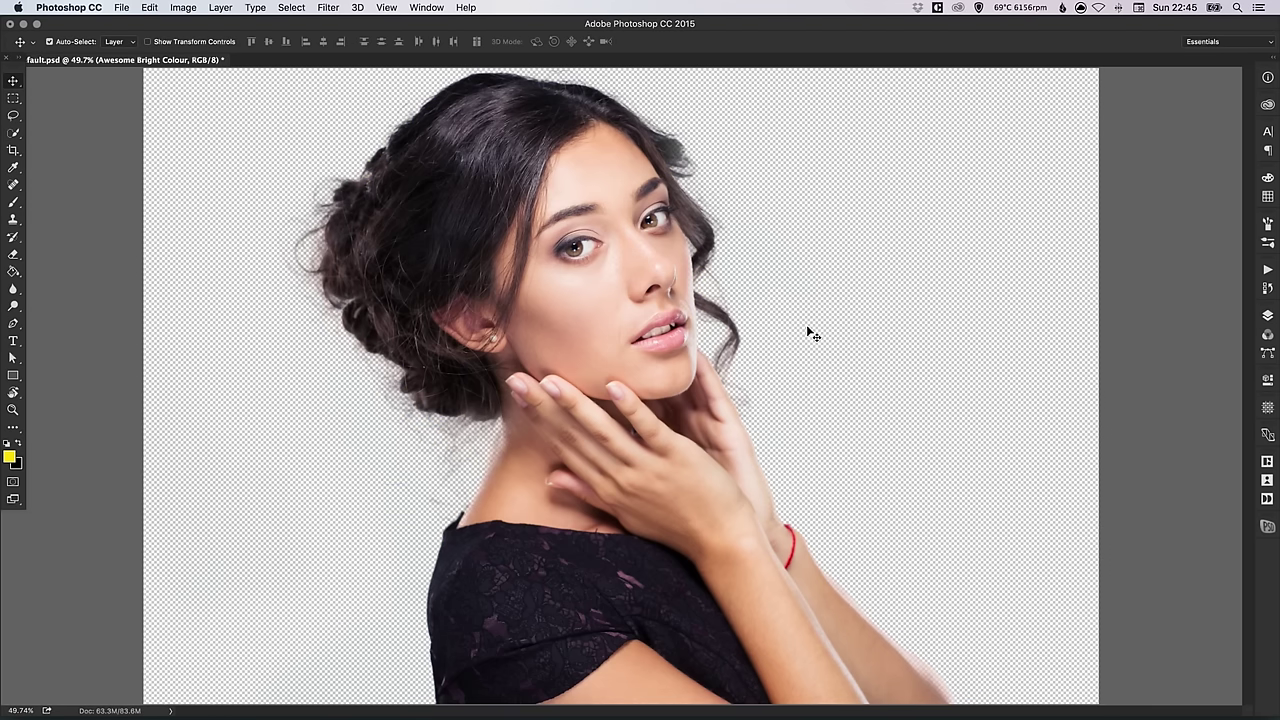